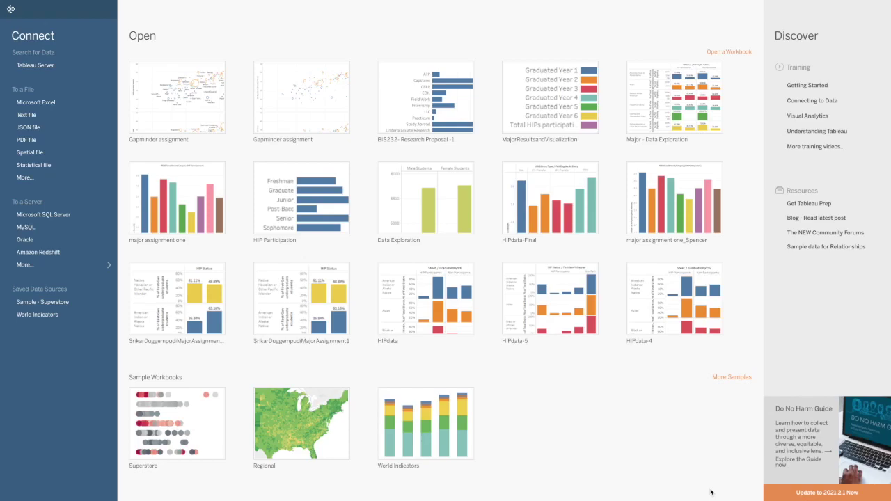
Open the World Indicators saved data source and review the columns of its extract table, from Birth Rate to Year.
click(53, 319)
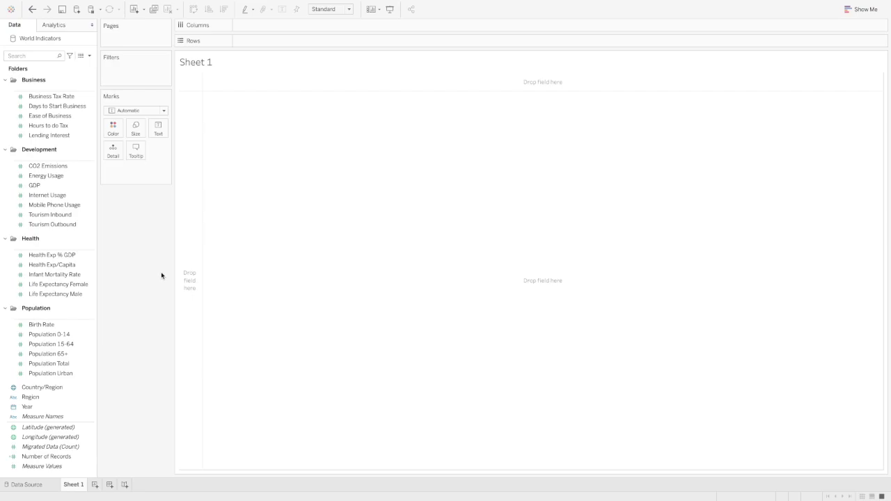
click(38, 484)
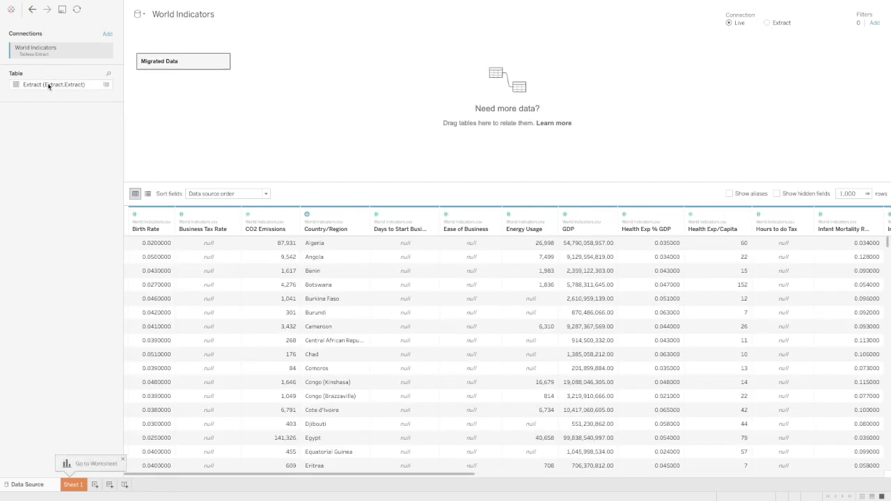
mouse_move(58, 87)
mouse_move(452, 476)
mouse_down()
mouse_move(641, 477)
mouse_move(822, 490)
mouse_up()
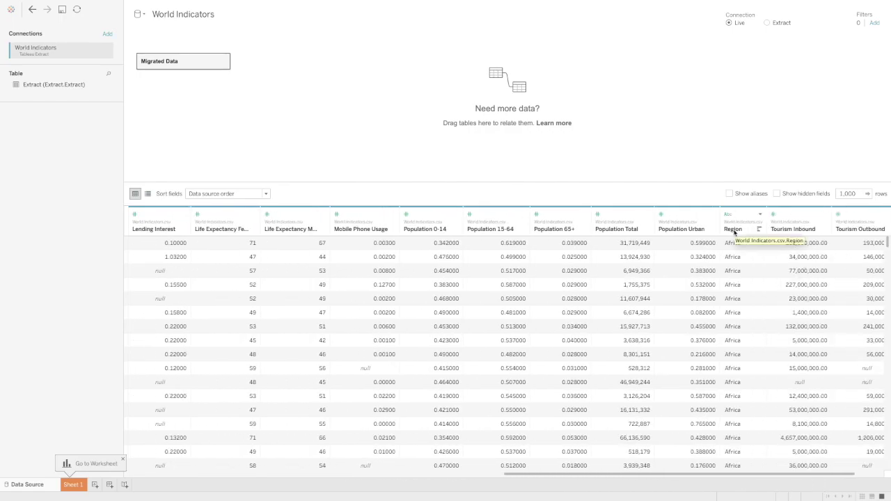
drag(727, 475, 801, 474)
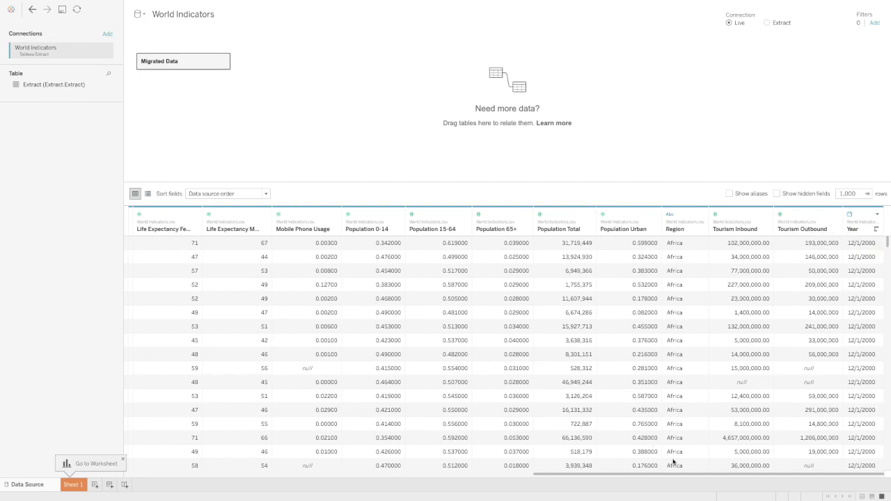
drag(703, 476, 159, 456)
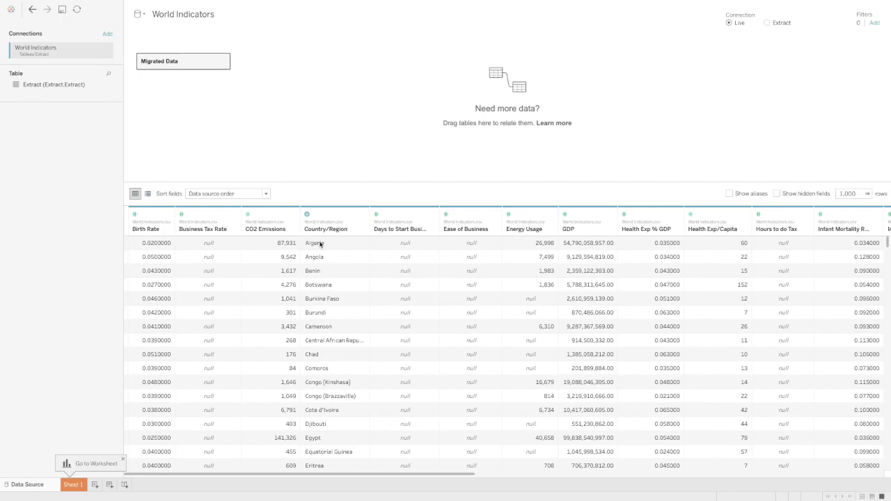
Chart GDP by Country/Region on Sheet 1 as vertical bars sorted in descending order.
click(73, 485)
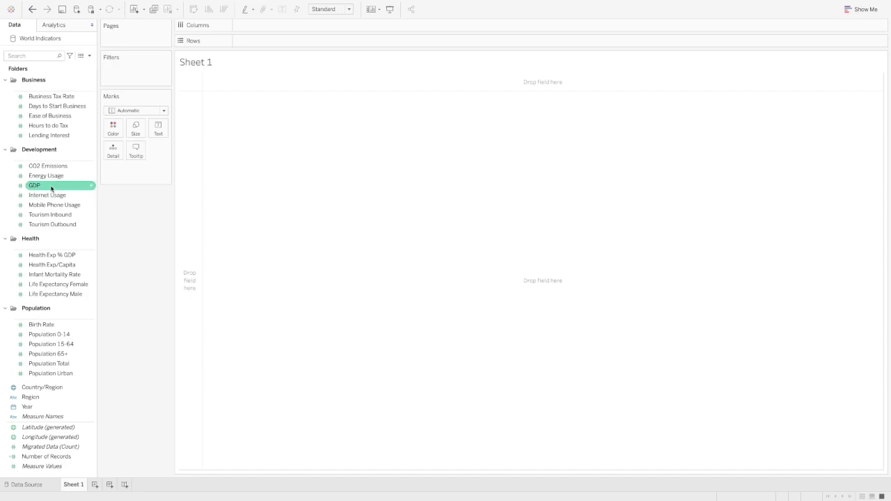
mouse_move(51, 188)
mouse_down()
mouse_move(162, 72)
mouse_move(255, 25)
mouse_up()
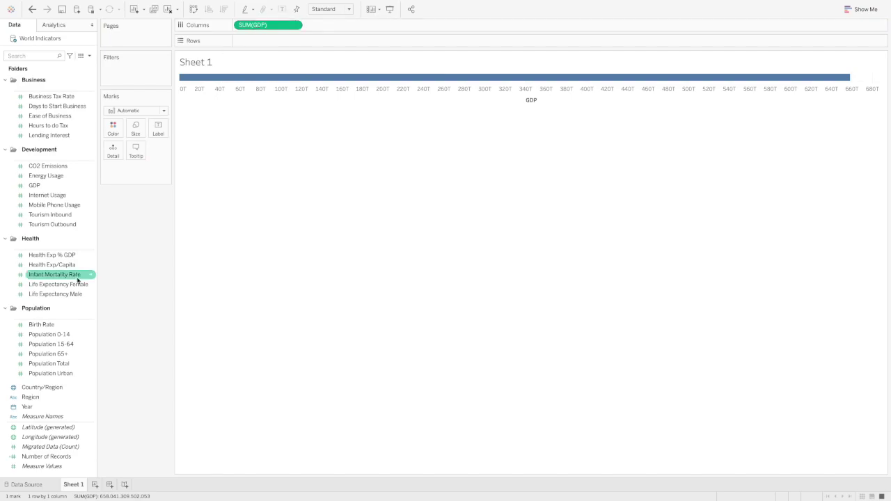
drag(44, 387, 274, 42)
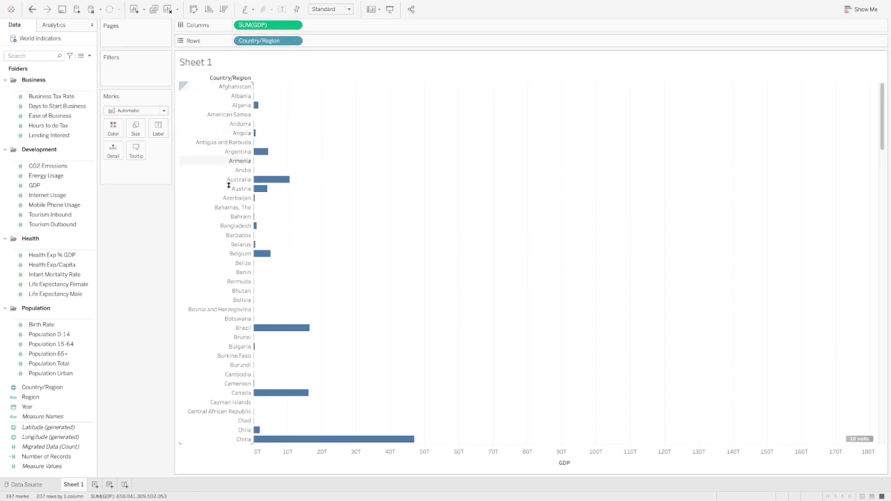
mouse_move(264, 399)
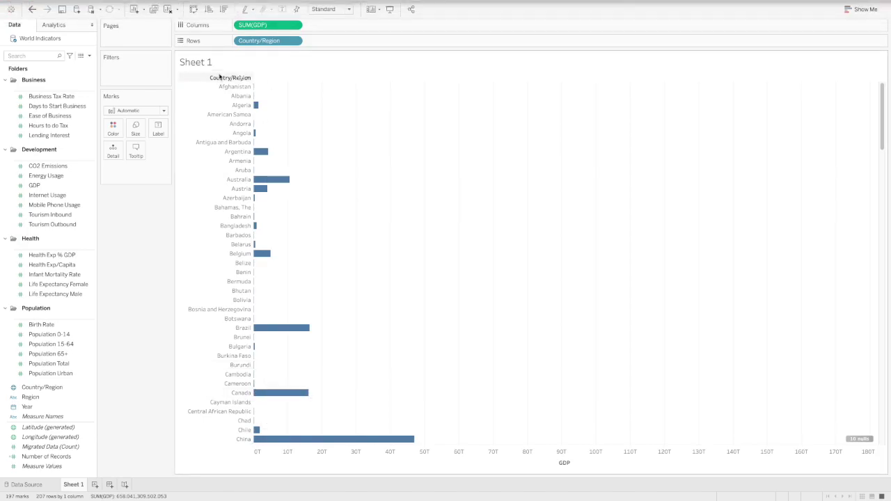
click(194, 9)
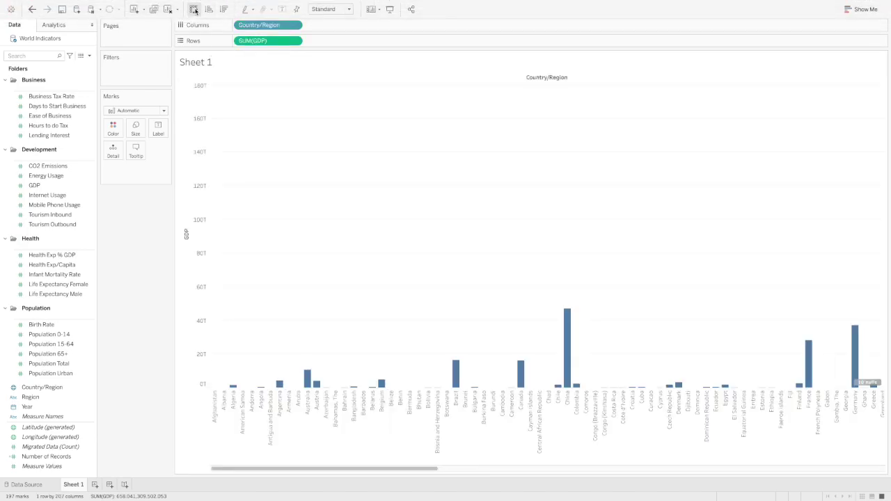
click(224, 9)
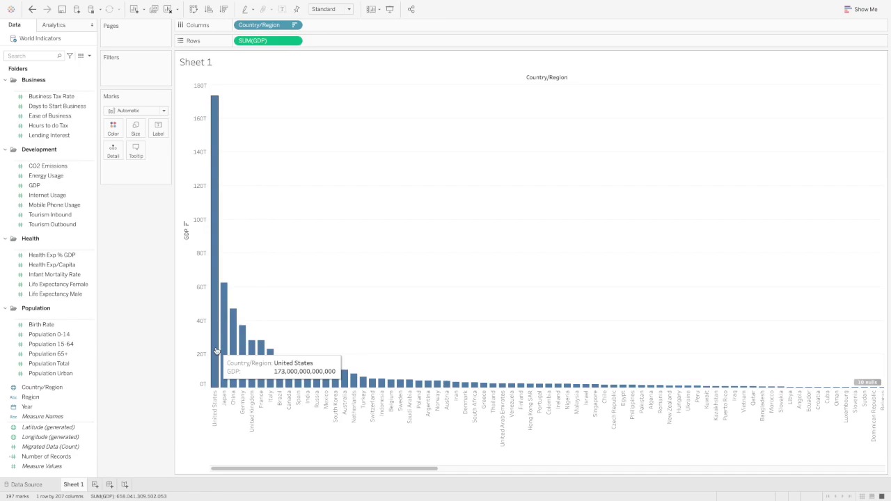
Add the Year field to the tooltip of the country GDP bars and check it on the United States bar.
click(28, 407)
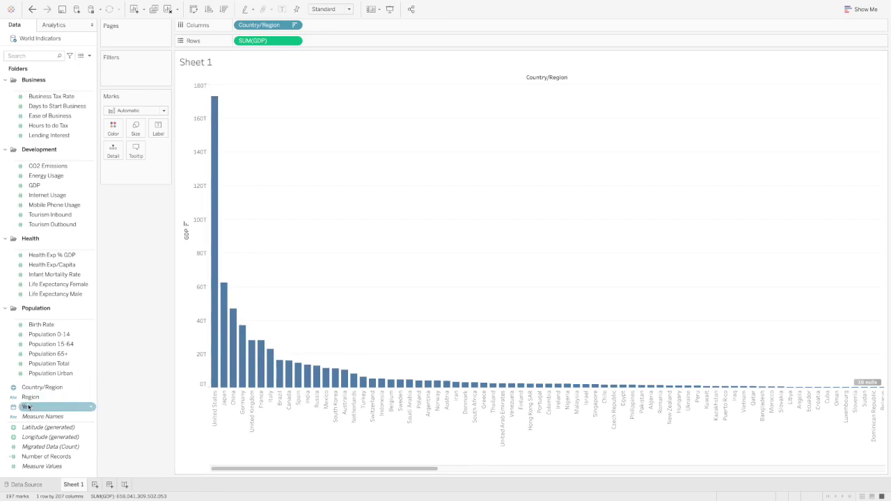
drag(28, 406, 136, 153)
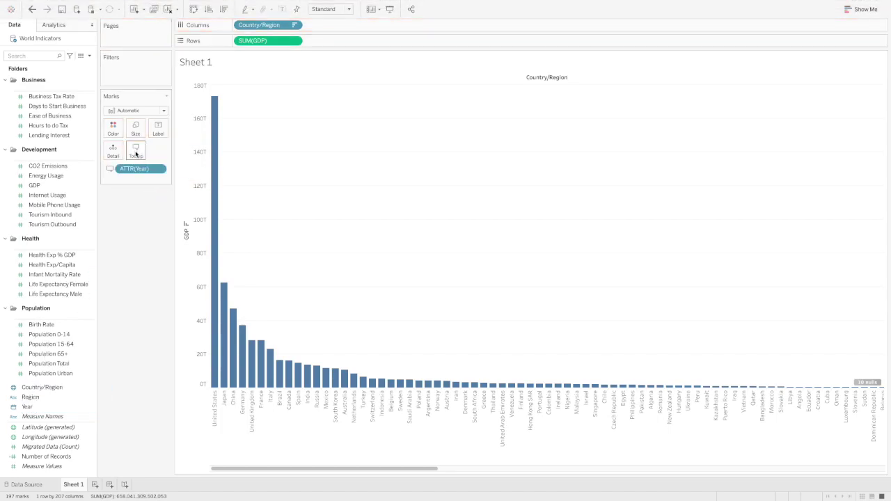
mouse_move(215, 265)
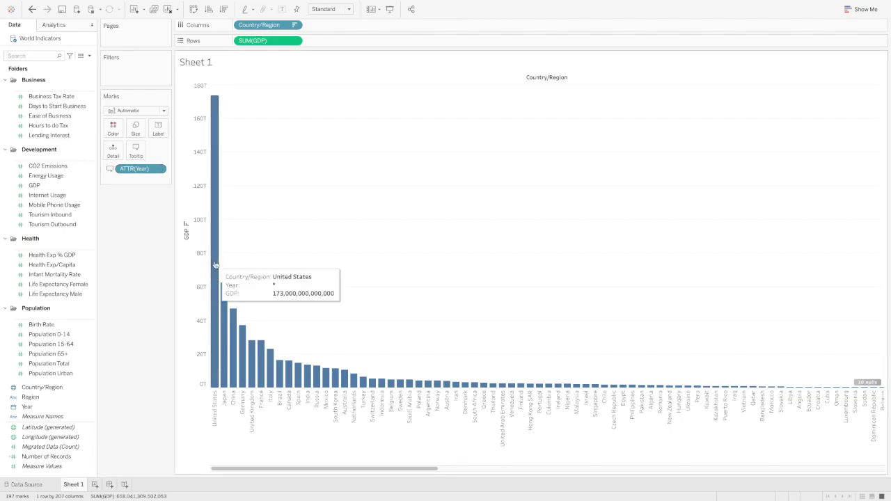
Convert GDP on Rows from a summed measure to a dimension so each yearly value is plotted.
click(296, 41)
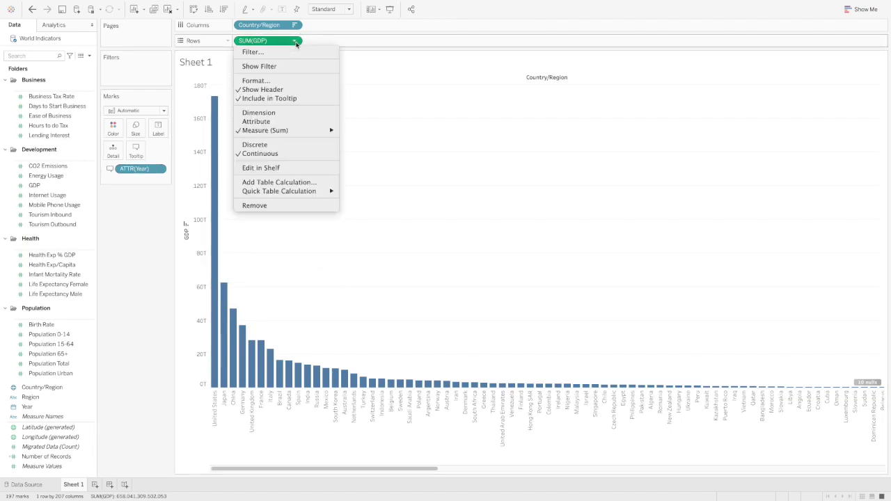
click(278, 113)
mouse_move(214, 102)
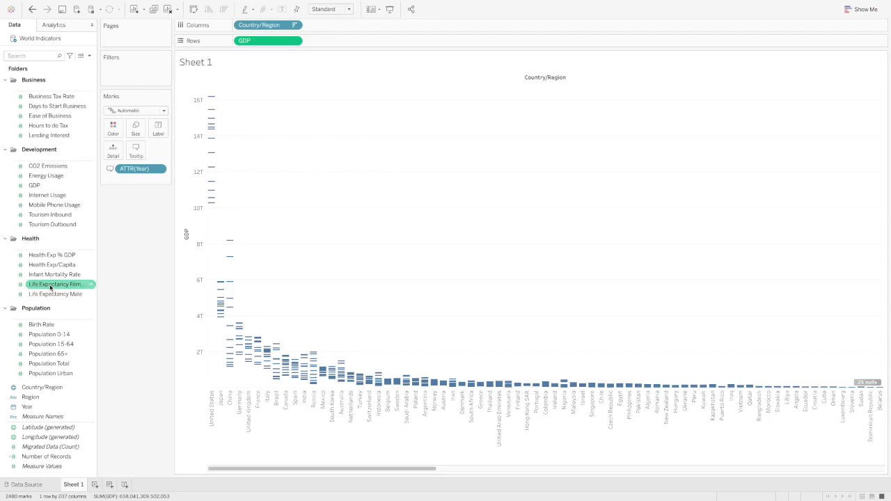
Add an ad hoc calculation [GDP]/[Population Total] to Rows beside GDP.
mouse_move(252, 26)
mouse_down()
mouse_move(241, 39)
mouse_move(252, 28)
mouse_move(239, 62)
mouse_move(259, 27)
mouse_up()
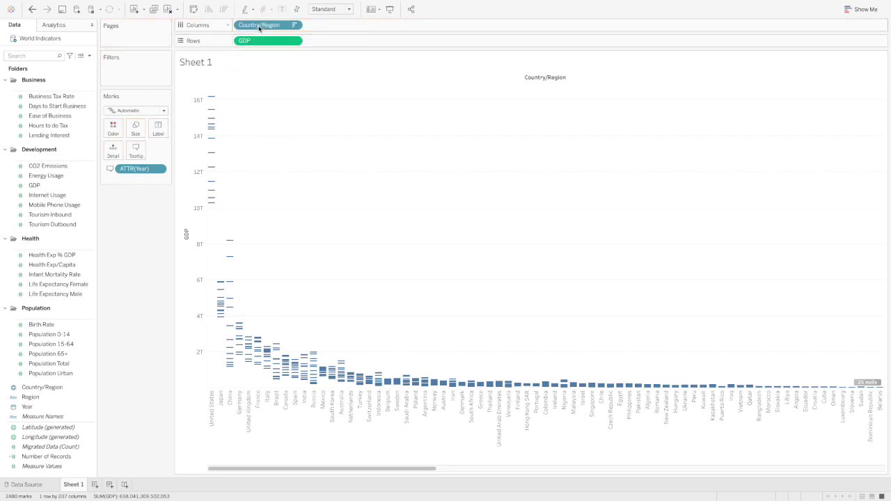
click(297, 42)
click(319, 42)
double_click(318, 42)
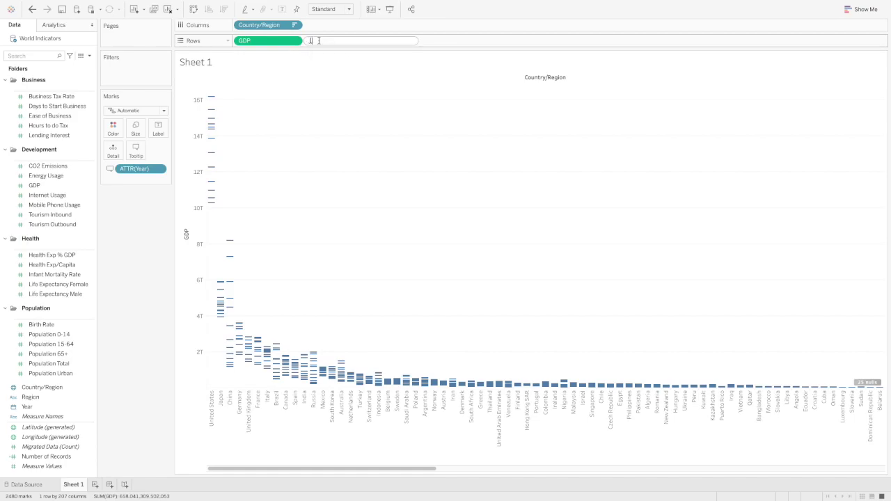
text([G)
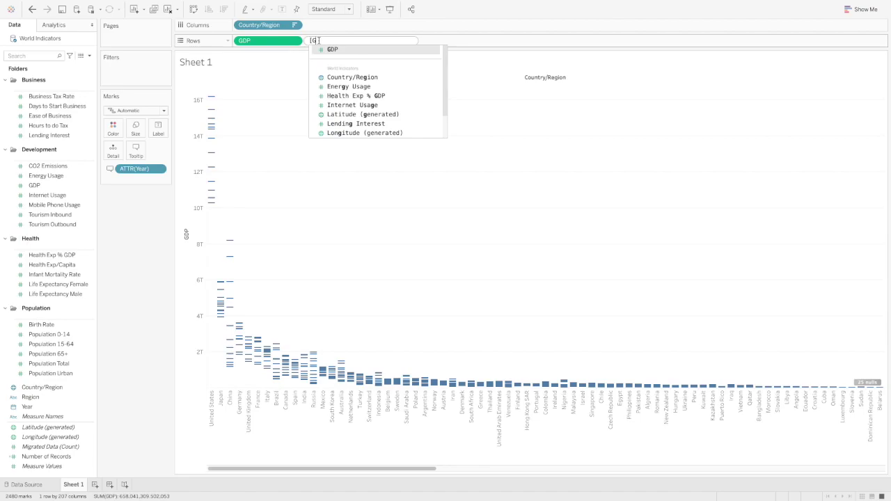
text(D)
key(Return)
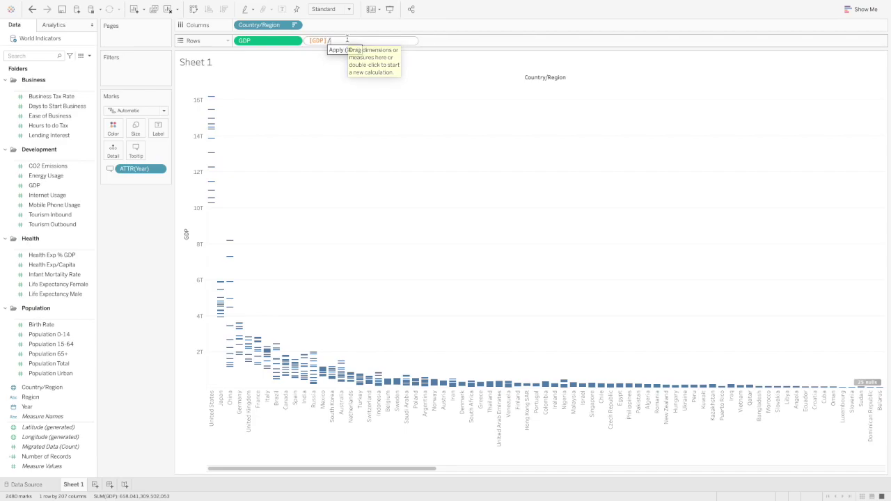
text(/)
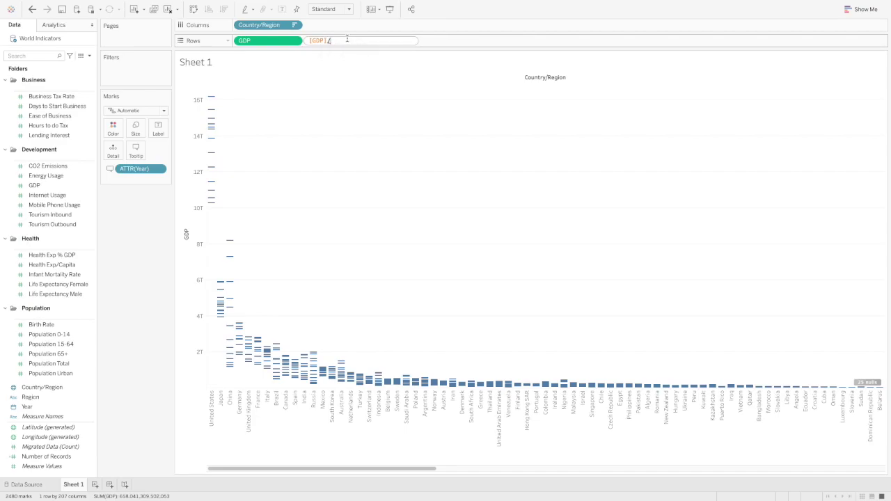
text([po)
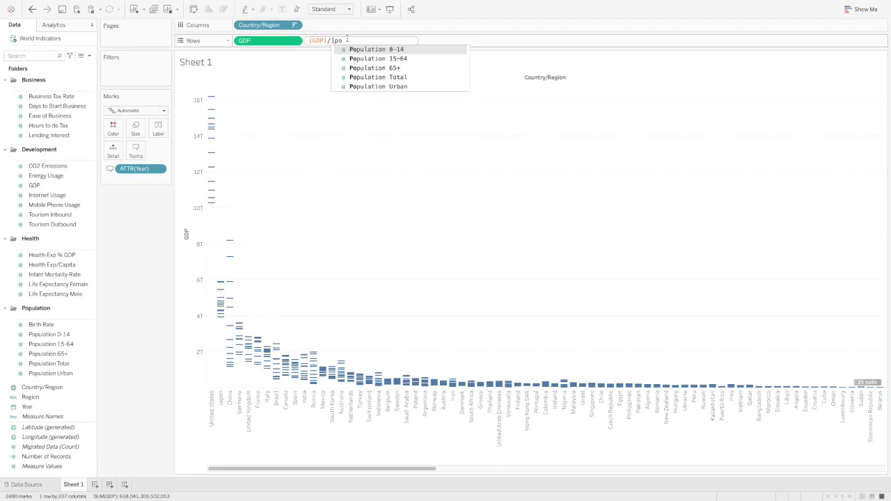
click(360, 78)
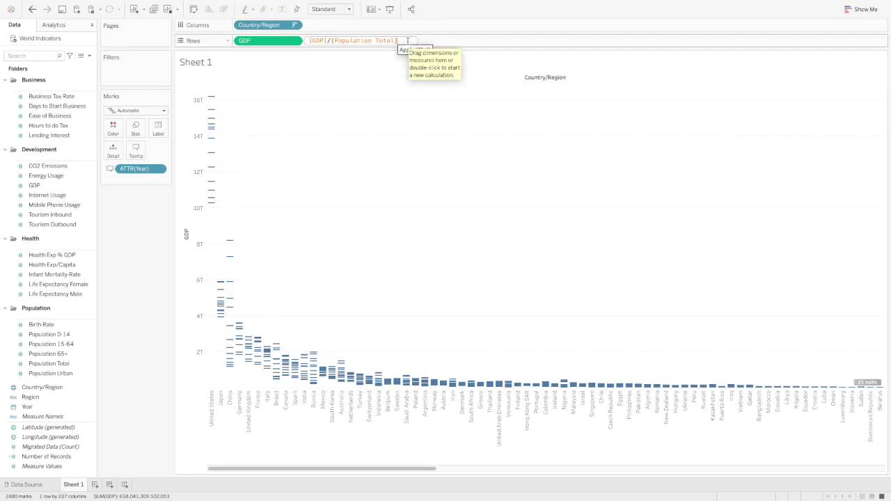
key(Return)
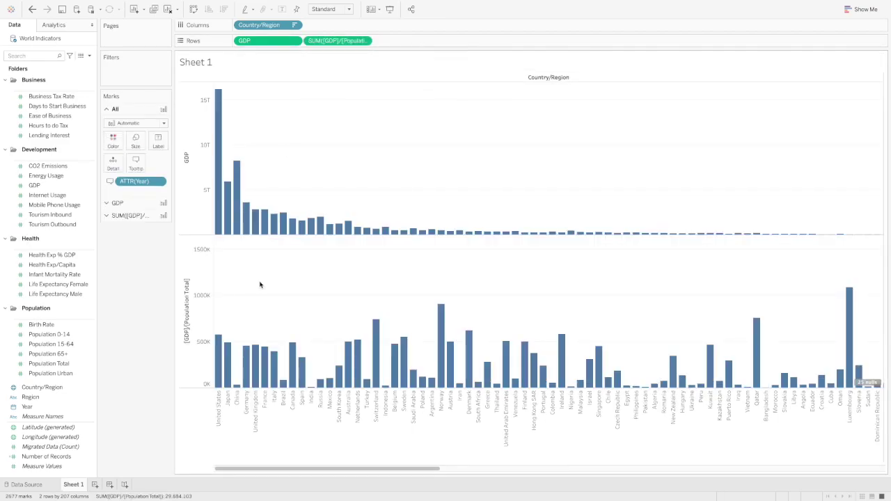
Remove GDP from Rows and sort the countries in descending order by the GDP per population calculation.
mouse_move(225, 351)
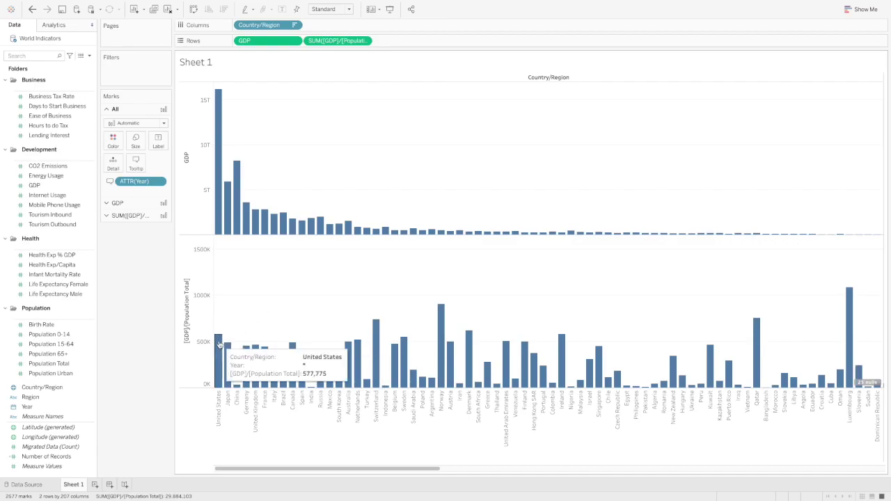
mouse_move(284, 361)
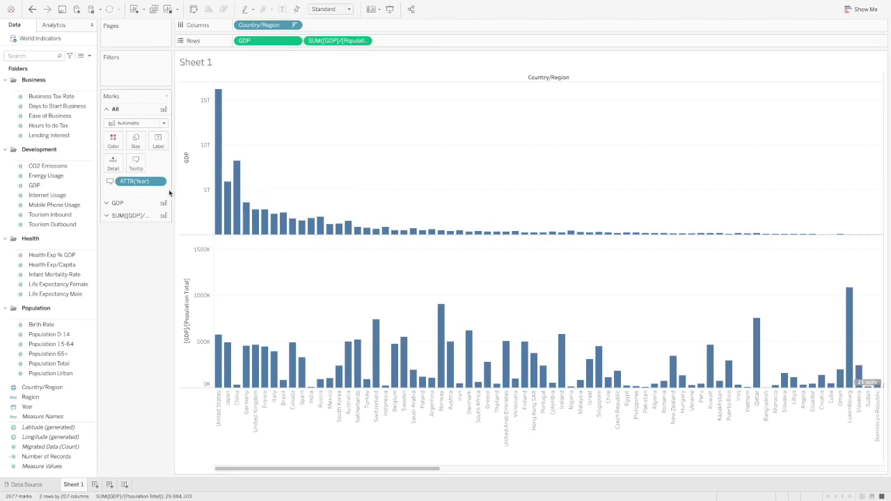
drag(270, 40, 140, 269)
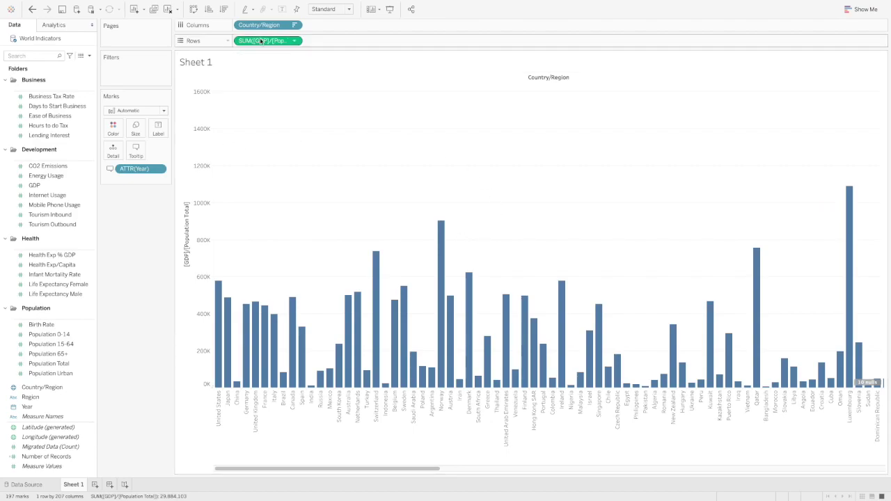
click(223, 10)
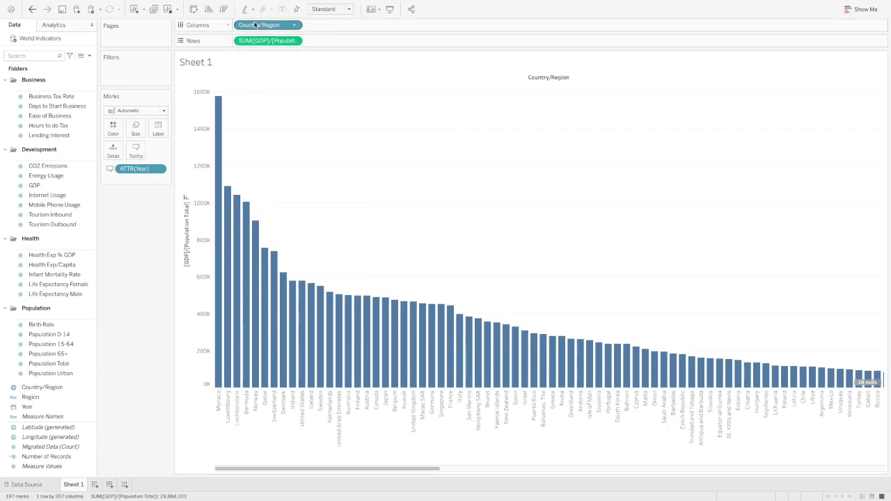
Replace Country/Region on Columns with Life Expectancy Female and Life Expectancy Male.
drag(259, 25, 125, 208)
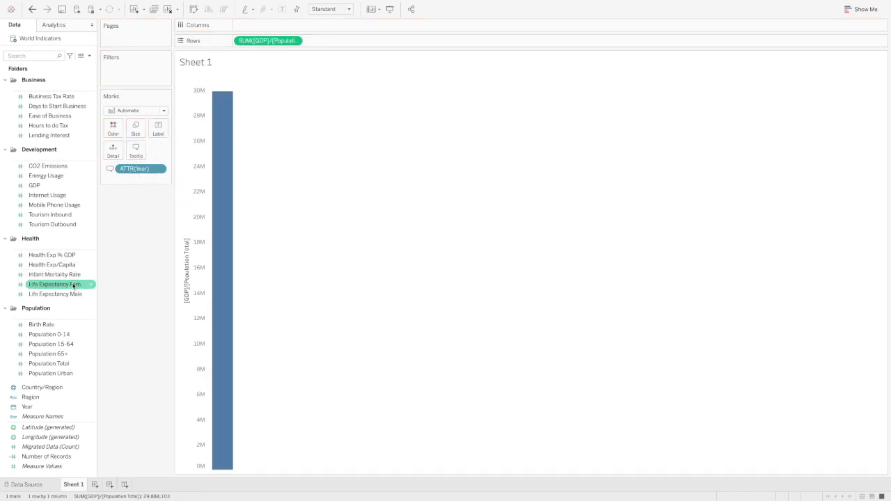
drag(54, 284, 255, 26)
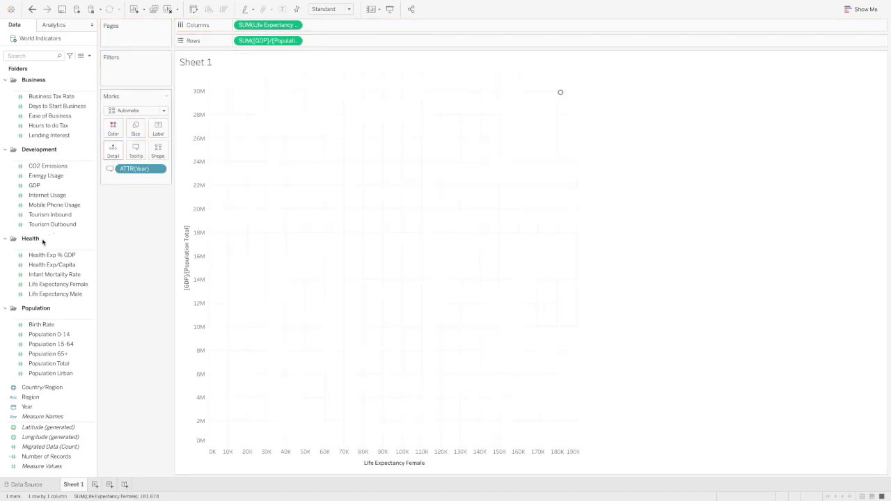
drag(45, 301, 319, 25)
Convert Life Expectancy Female, Life Expectancy Male and the [GDP]/[Population Total] calculation to dimensions.
click(293, 25)
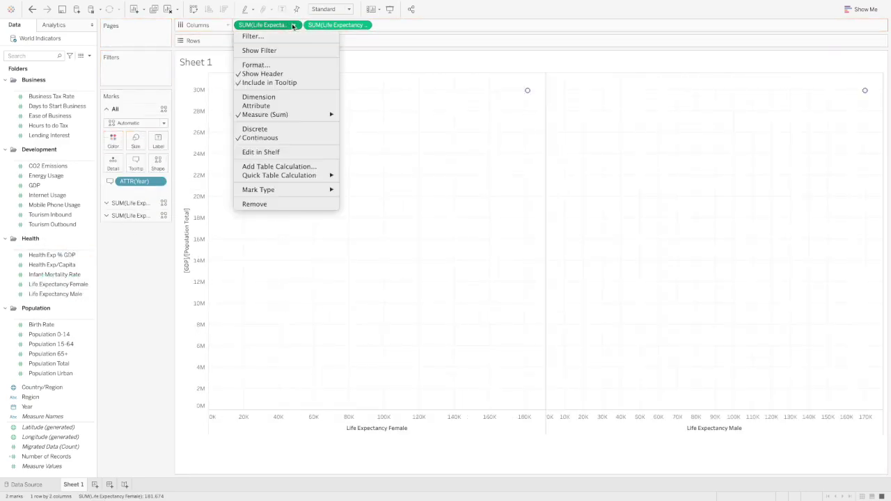
click(294, 97)
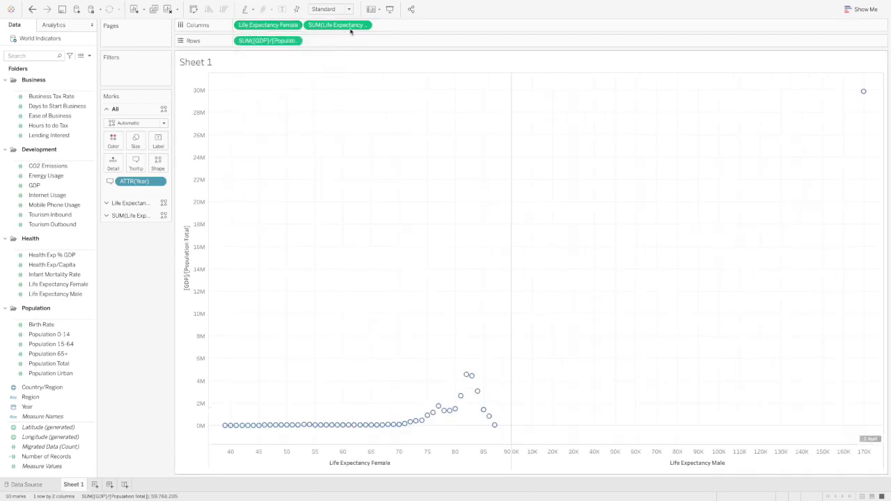
click(366, 25)
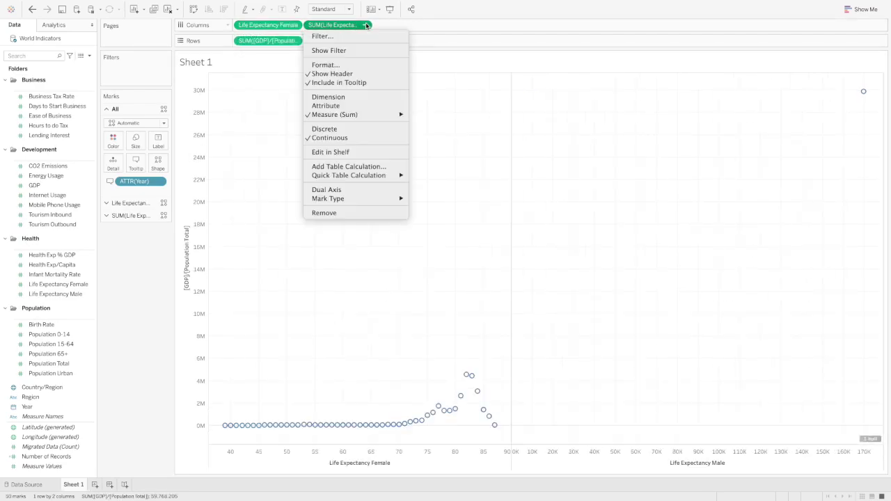
click(341, 97)
click(294, 40)
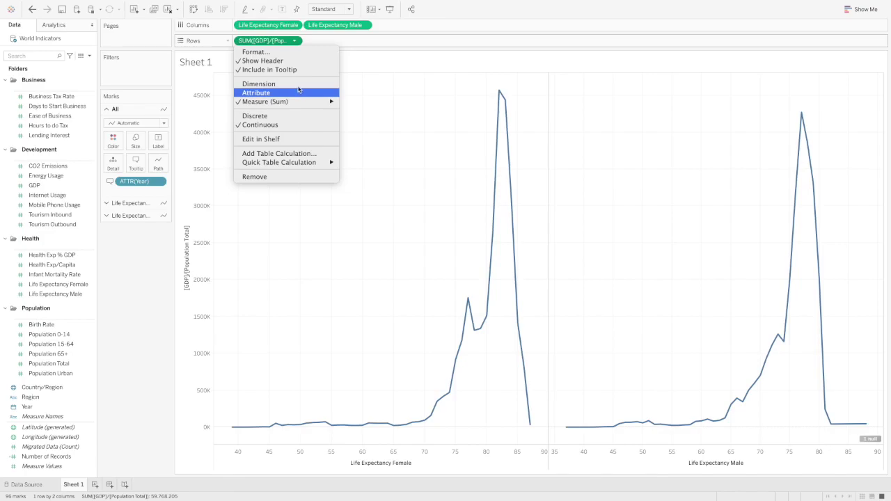
click(298, 84)
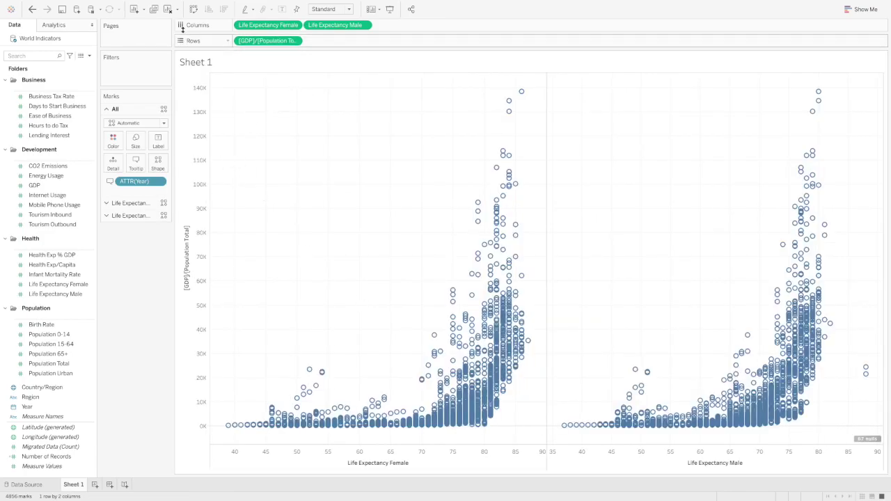
Swap the fields on Rows and Columns, and add Country/Region to the tooltip of all marks.
click(194, 10)
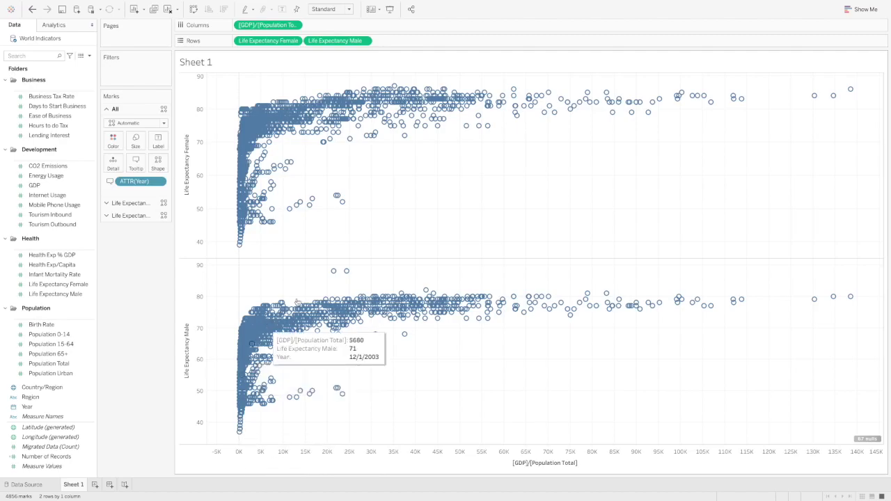
mouse_move(334, 272)
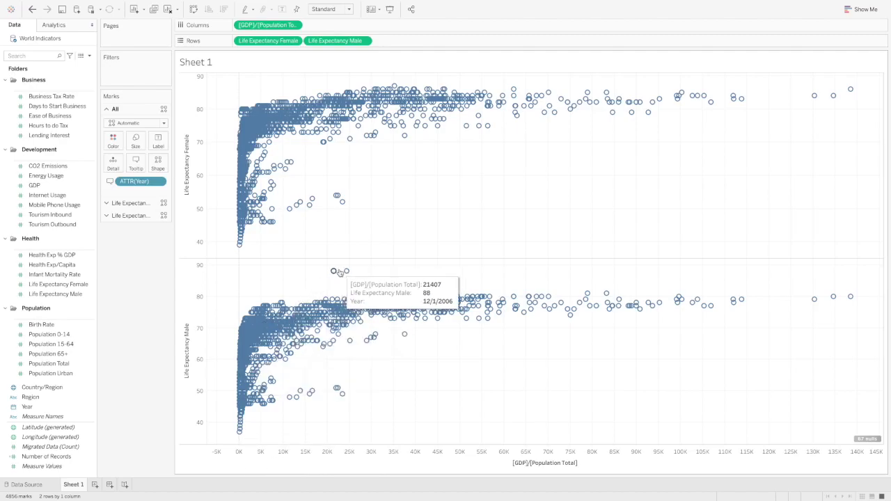
mouse_move(240, 248)
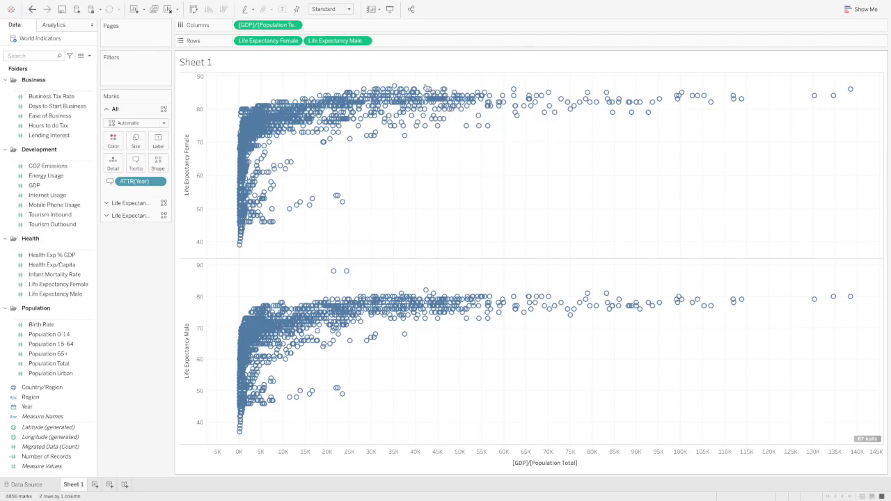
mouse_move(399, 87)
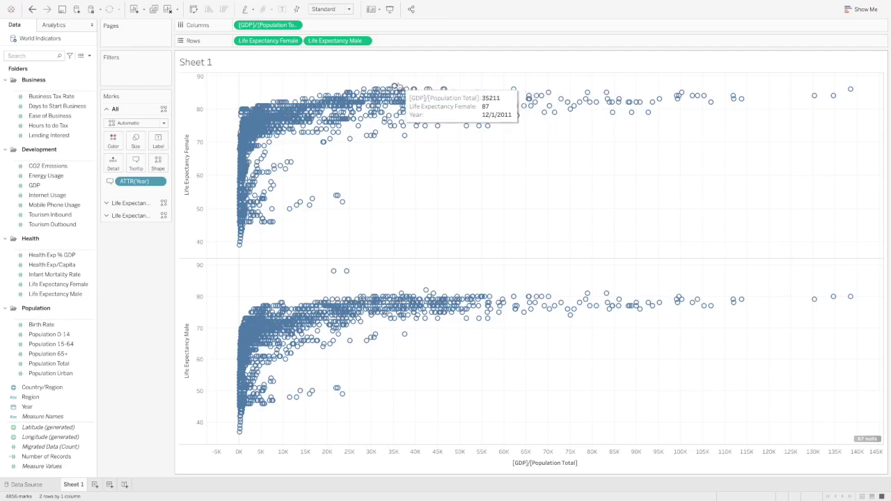
mouse_move(352, 93)
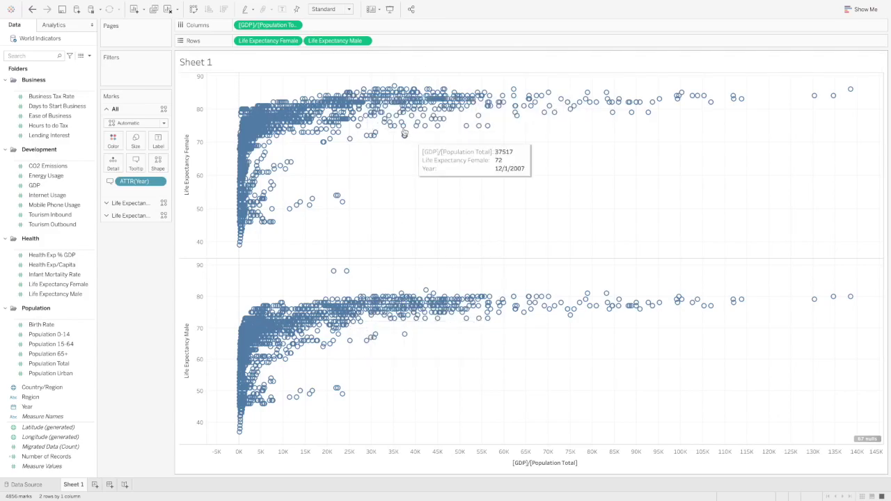
mouse_move(317, 128)
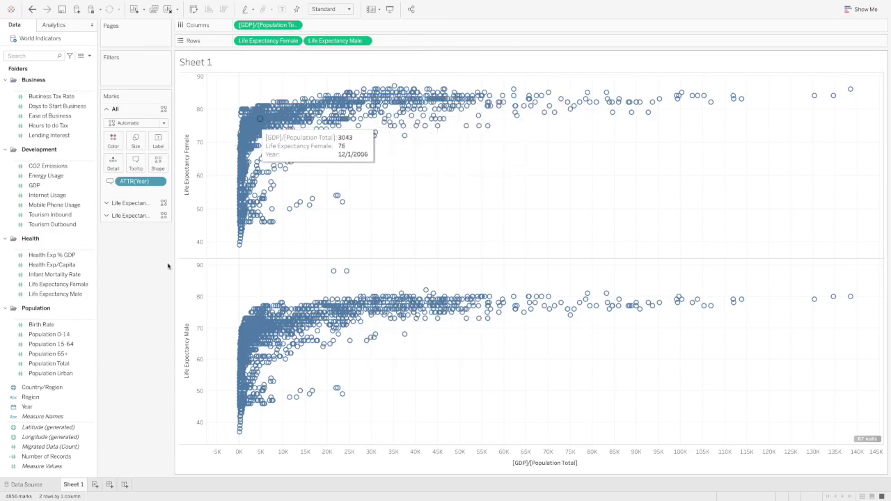
drag(43, 388, 137, 169)
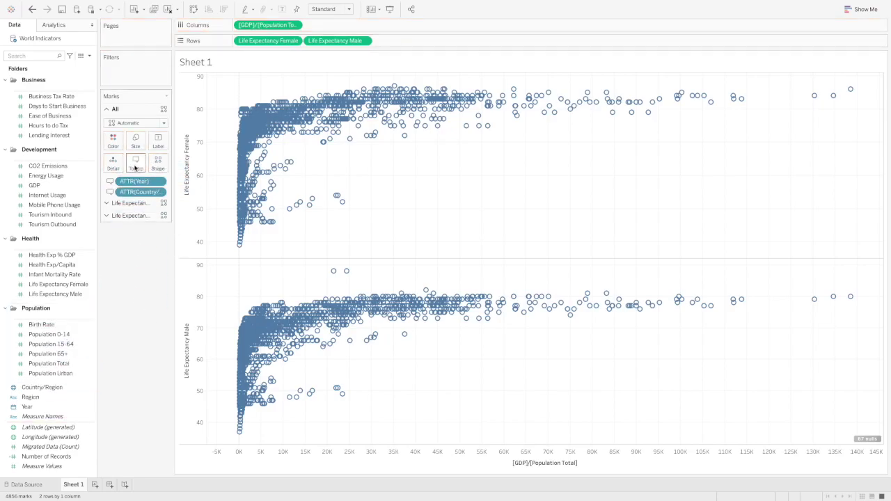
mouse_move(394, 106)
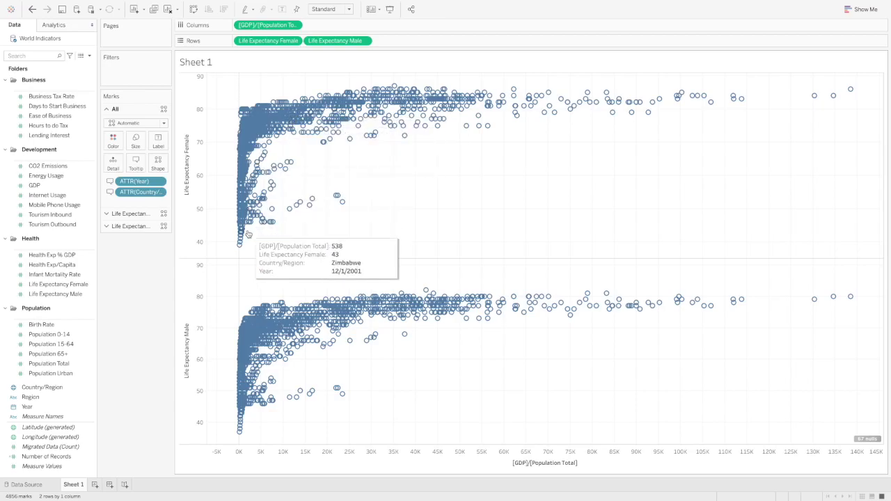
Color the marks in both scatter plots by Region.
click(56, 416)
click(31, 397)
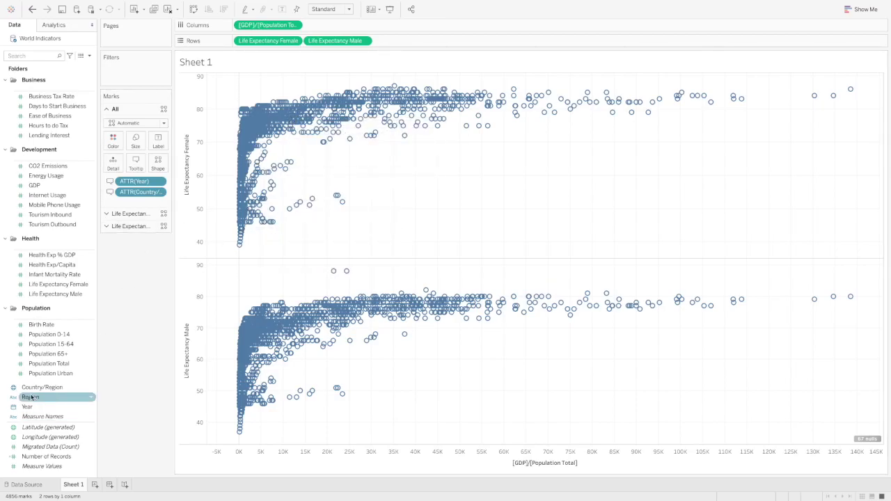
drag(31, 396, 115, 141)
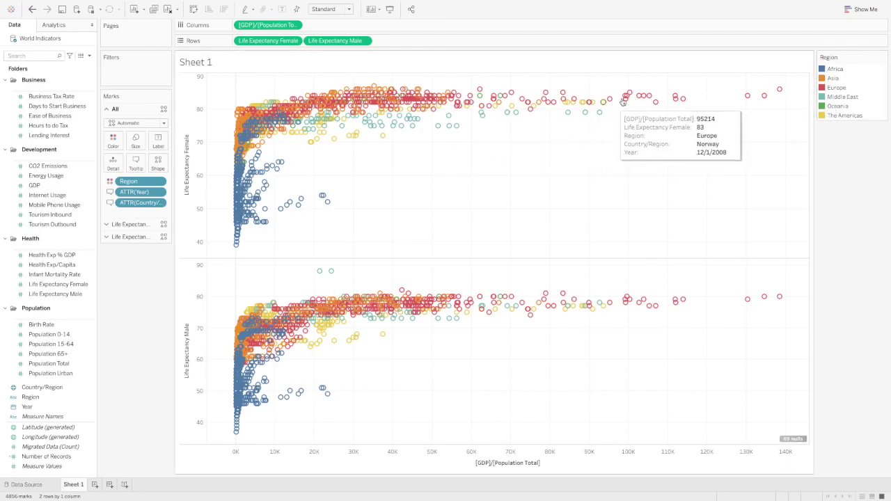
mouse_move(692, 101)
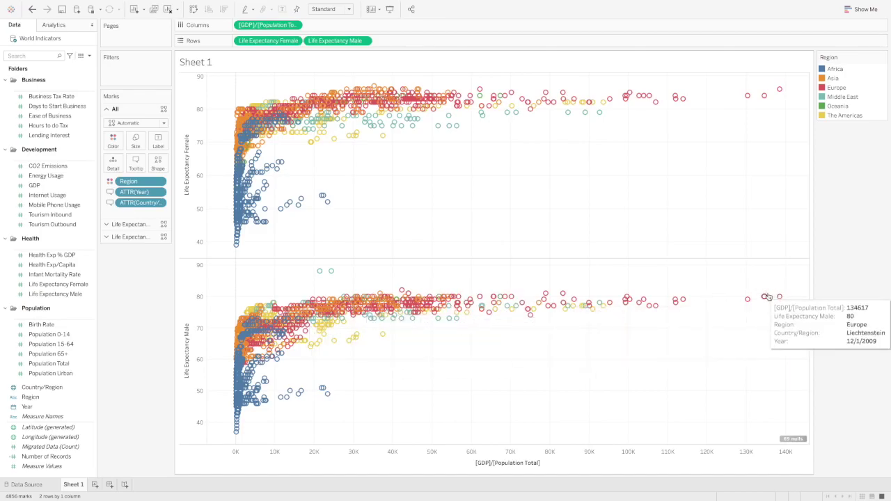
mouse_move(748, 302)
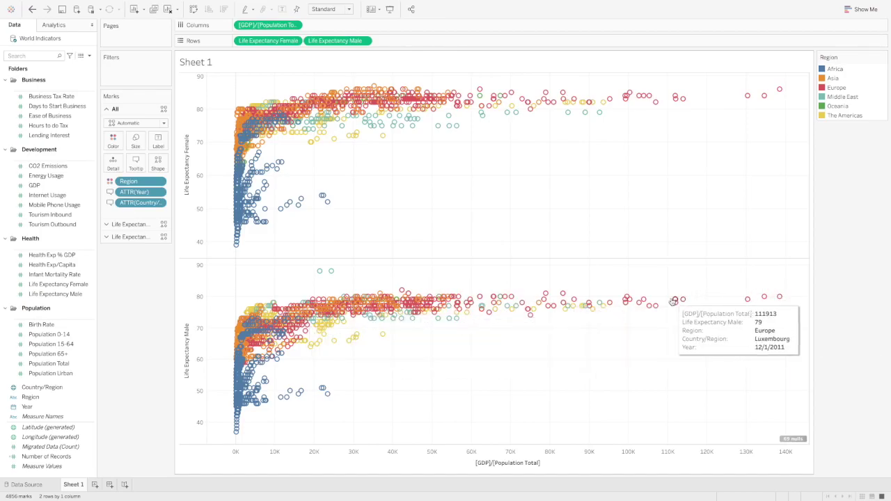
mouse_move(248, 376)
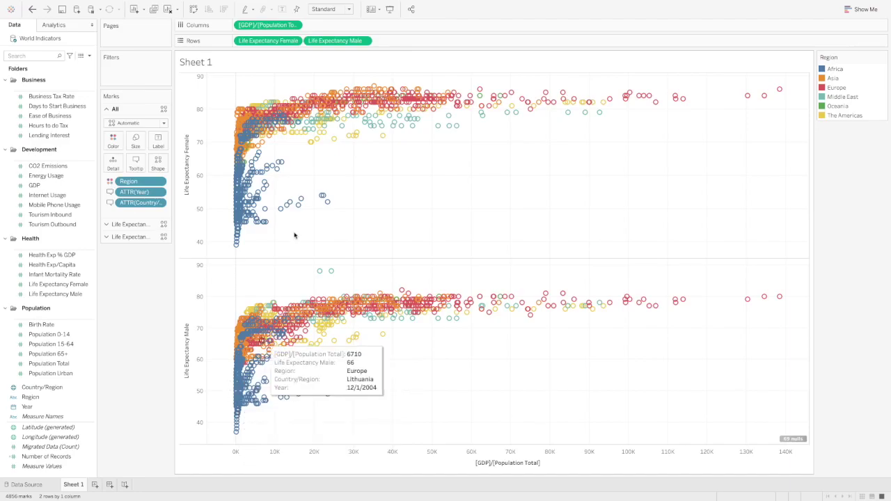
mouse_move(301, 137)
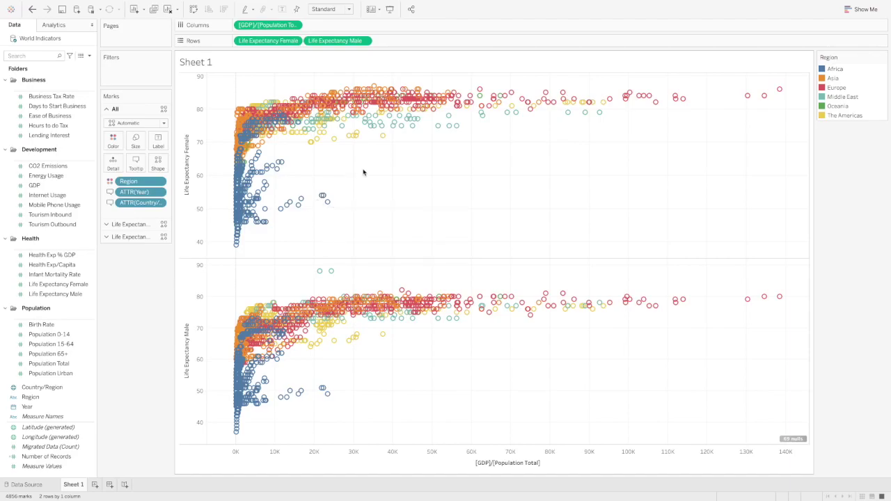
Set the [GDP]/[Population Total] axis to a logarithmic scale and title it GDP per Capita.
double_click(484, 461)
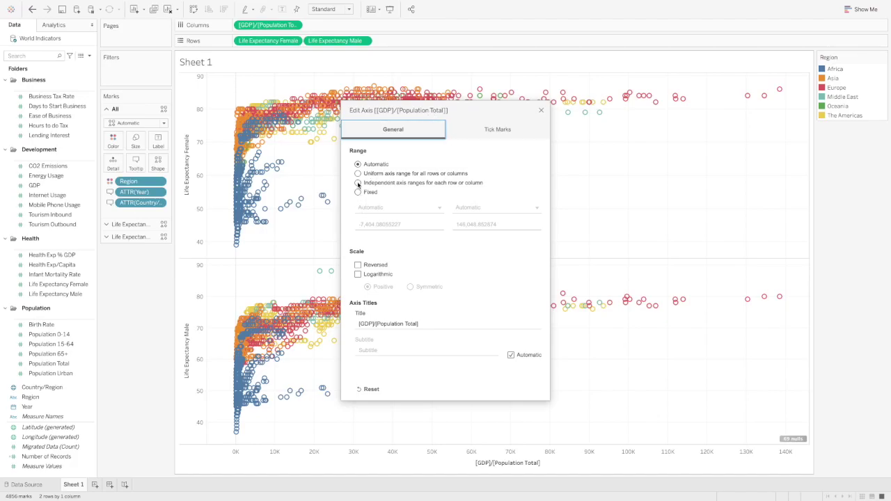
click(357, 274)
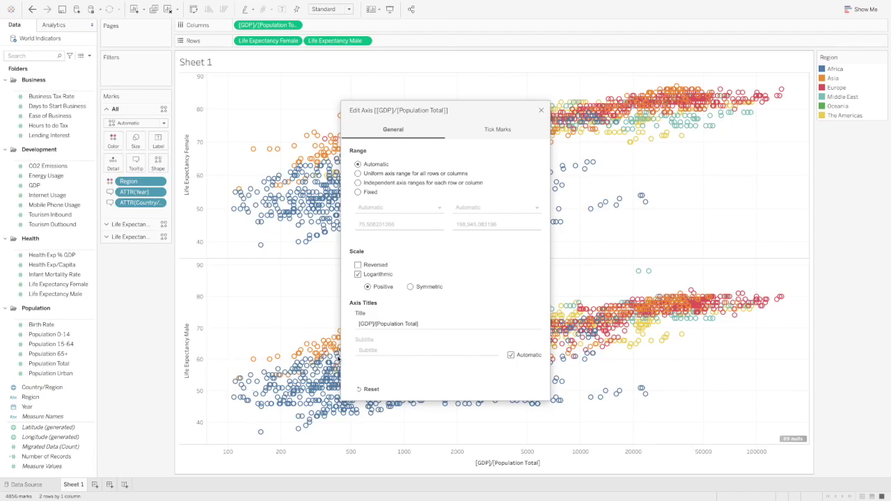
click(421, 324)
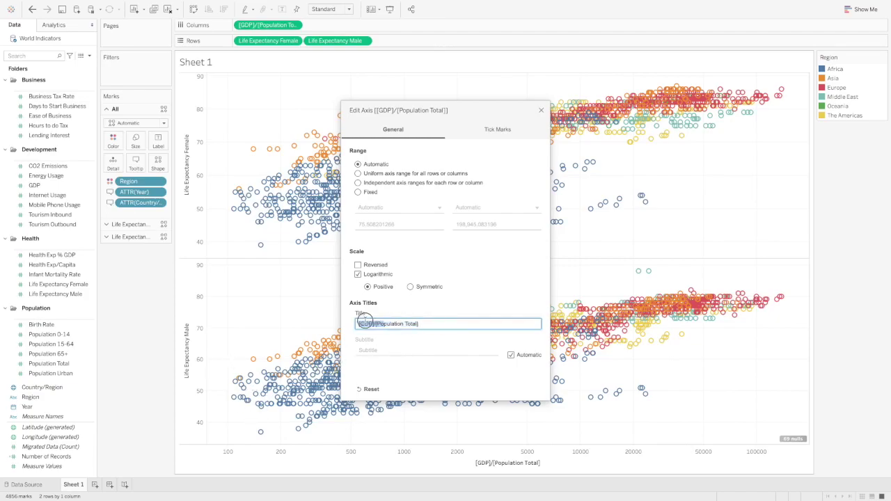
key(ctrl+a)
text(GD)
key(Return)
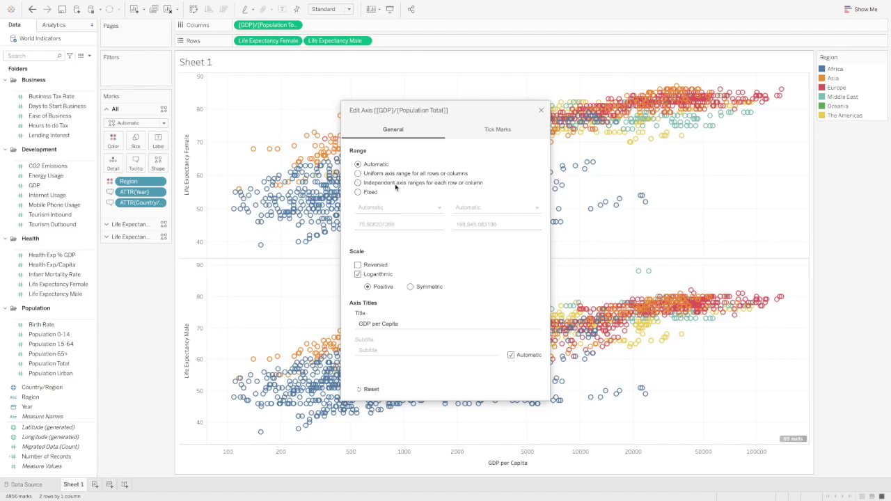
click(542, 111)
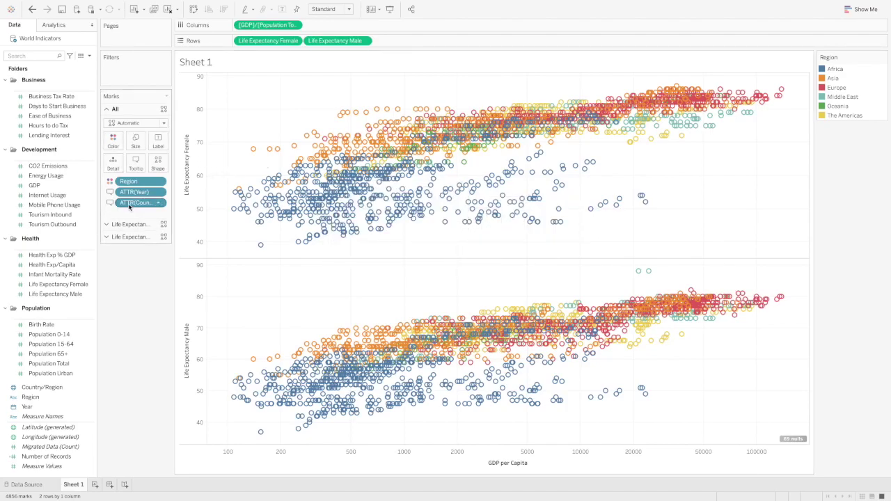
Size the marks by Population Total, convert that field to a dimension and enlarge the circles.
drag(49, 369, 135, 141)
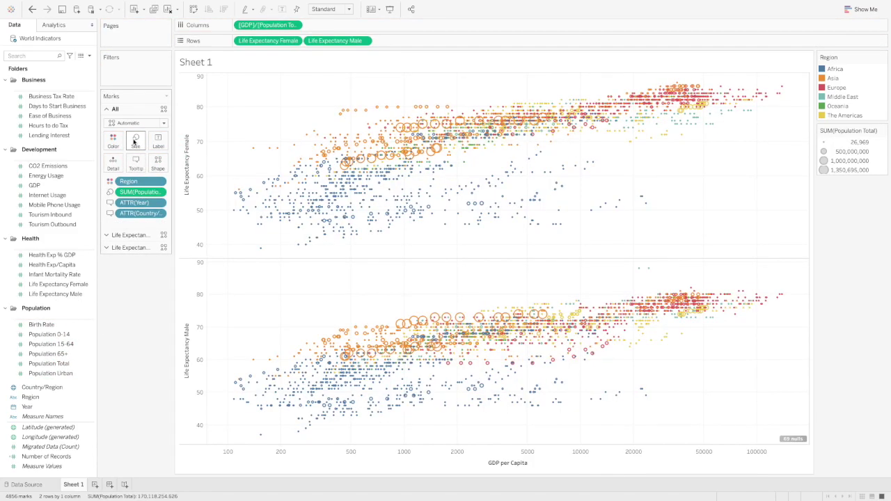
mouse_move(403, 137)
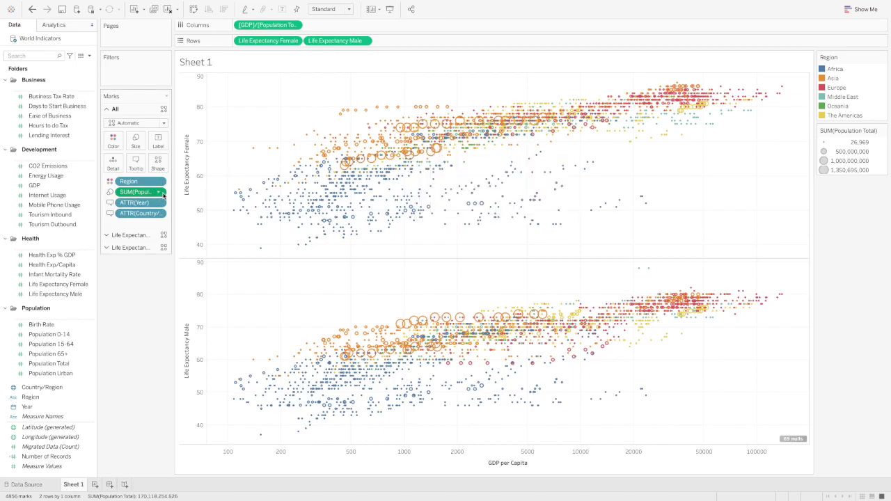
click(160, 195)
click(149, 255)
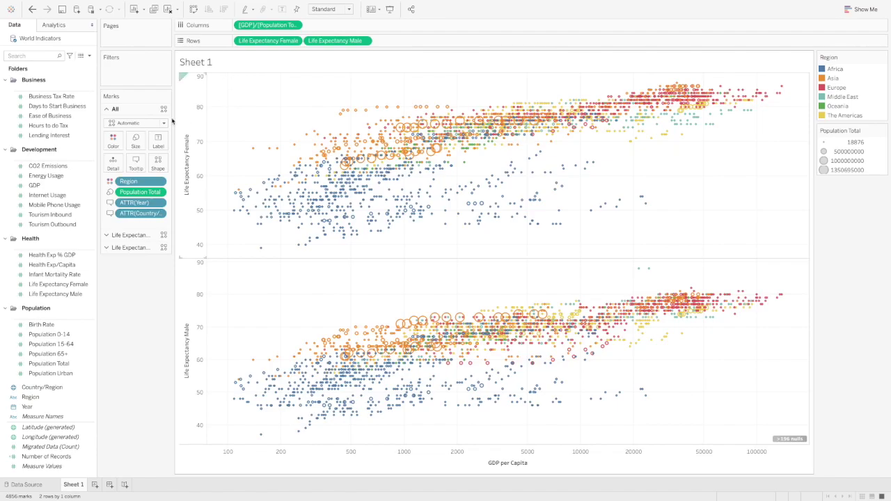
drag(152, 167, 177, 168)
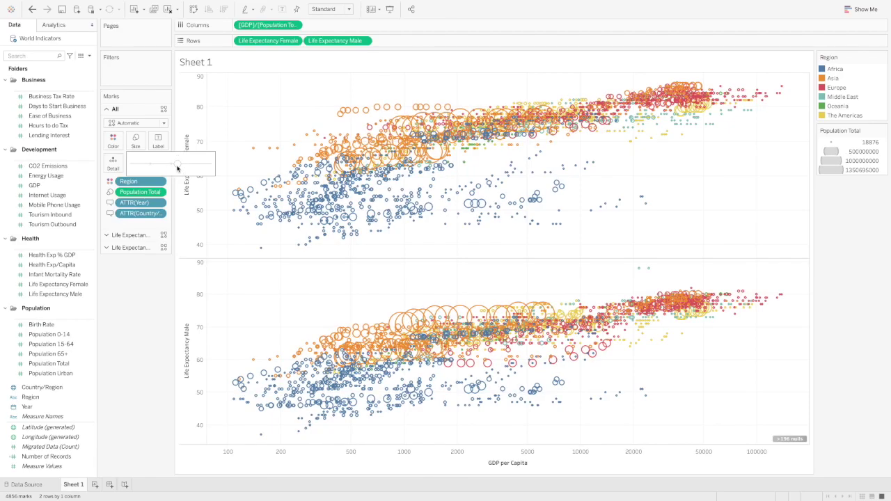
click(270, 83)
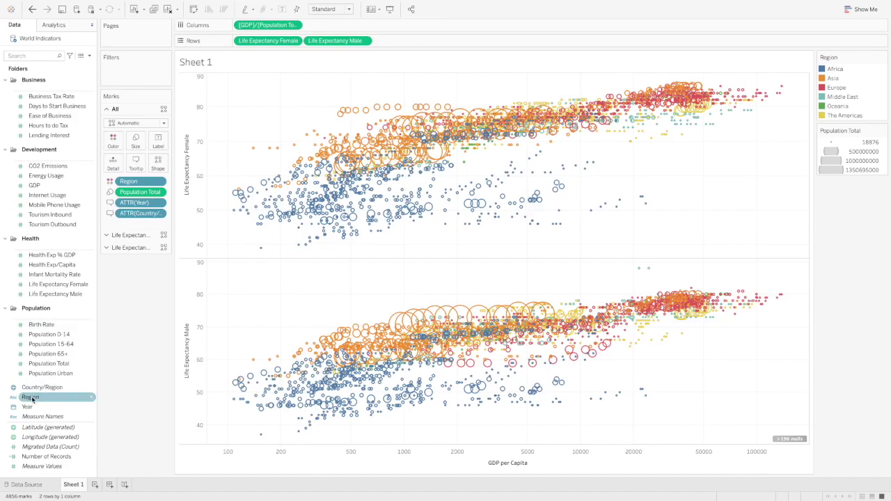
Filter the view by Years to 2000 only, and remove the Year filter again.
drag(28, 407, 159, 79)
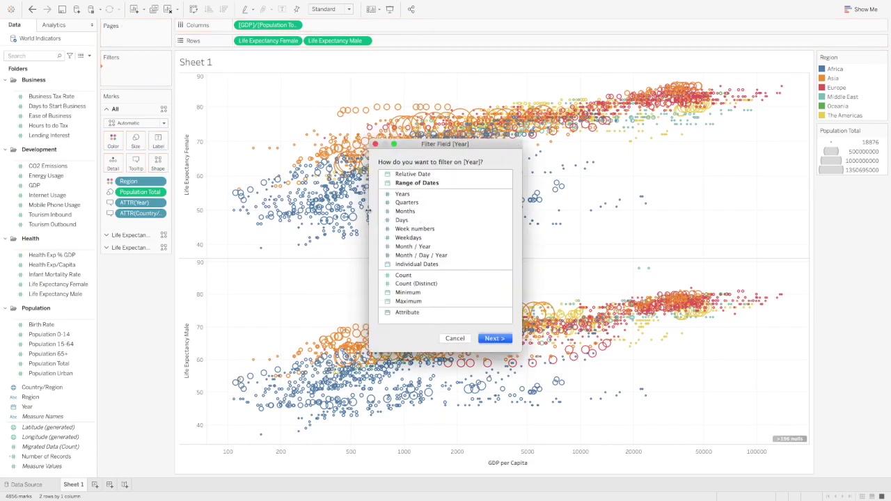
click(404, 194)
click(496, 338)
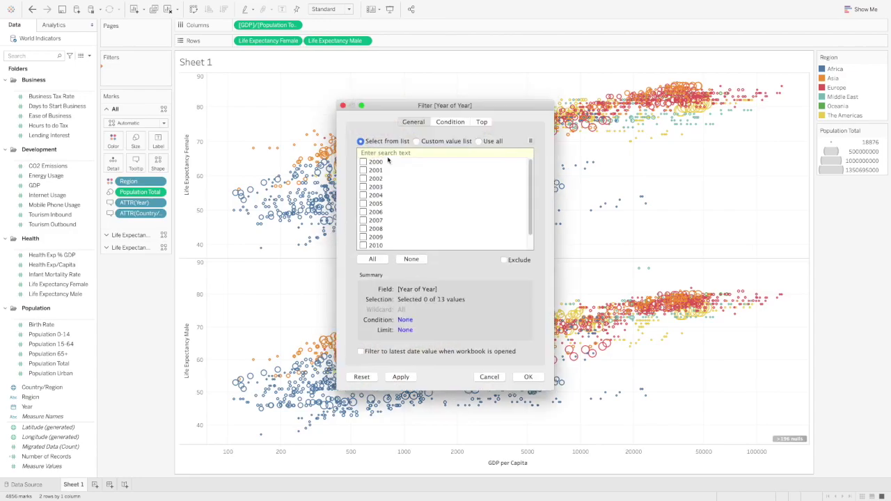
click(362, 162)
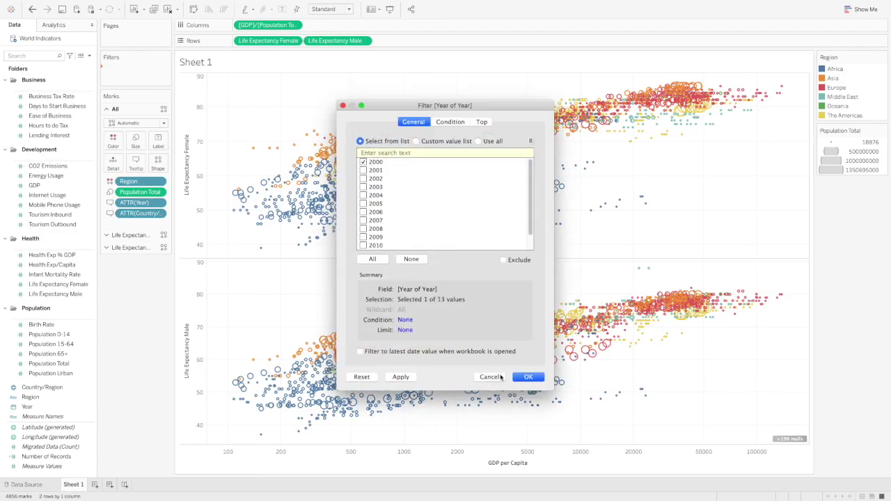
click(527, 376)
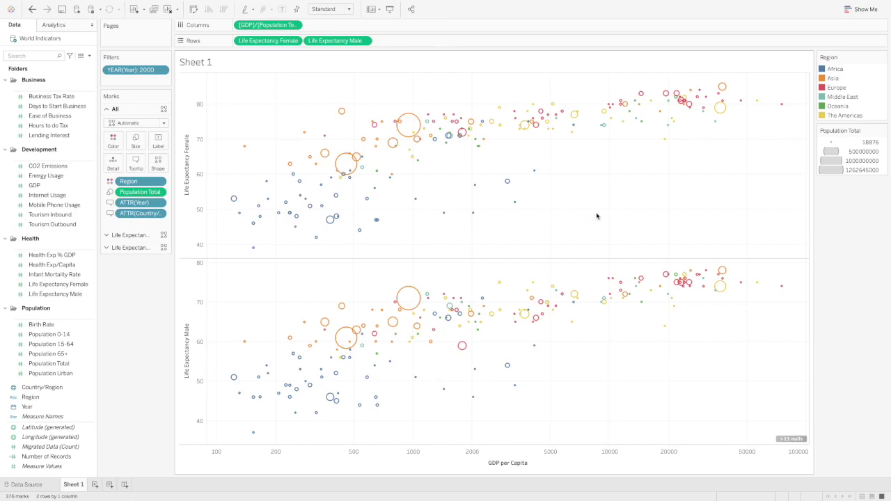
drag(128, 72, 169, 282)
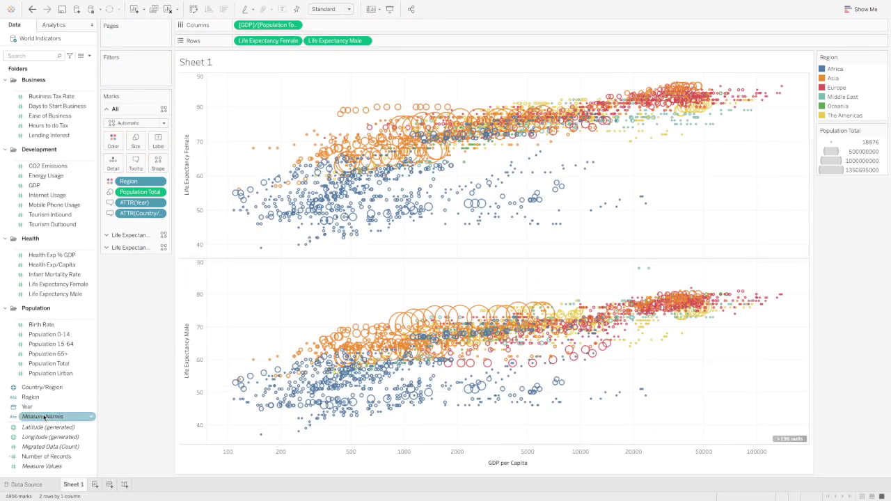
Page the view by Year and play the animation forward at fast speed.
drag(31, 407, 141, 38)
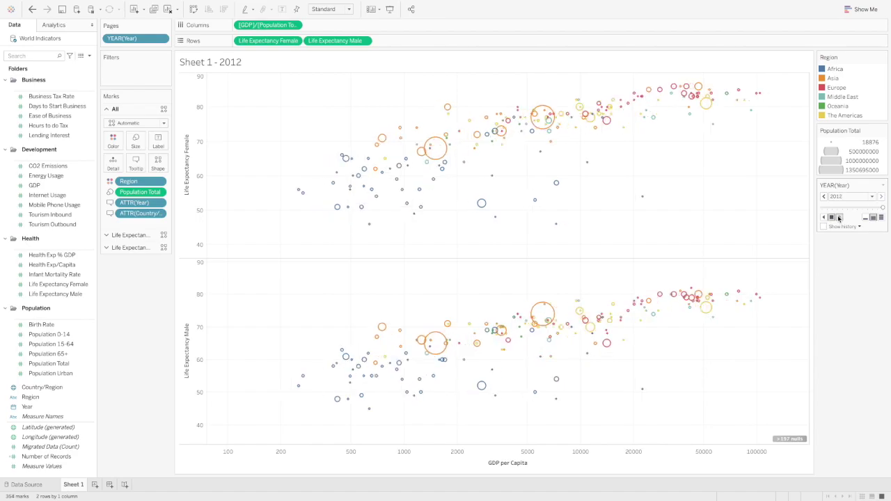
click(881, 217)
click(840, 218)
Label the marks with Country/Region and replay the animation through the years.
drag(54, 389, 159, 147)
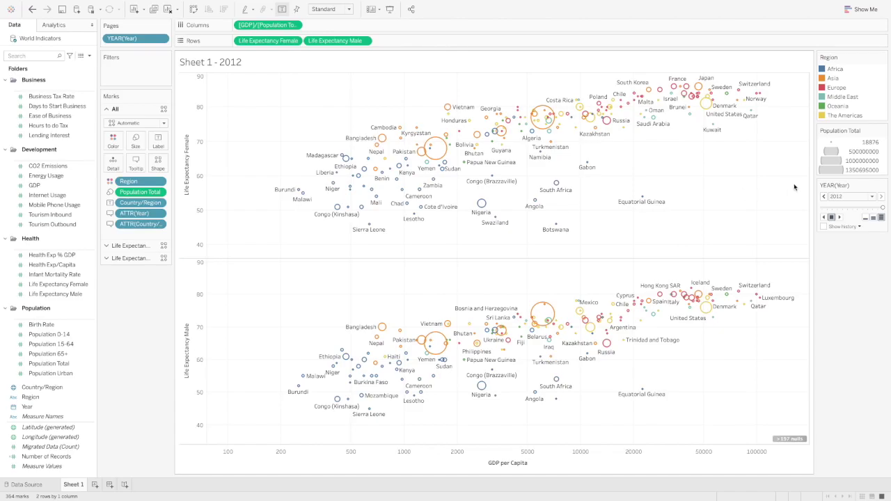
click(840, 217)
Show the page history as trails for all marks and replay the animation forward.
click(858, 227)
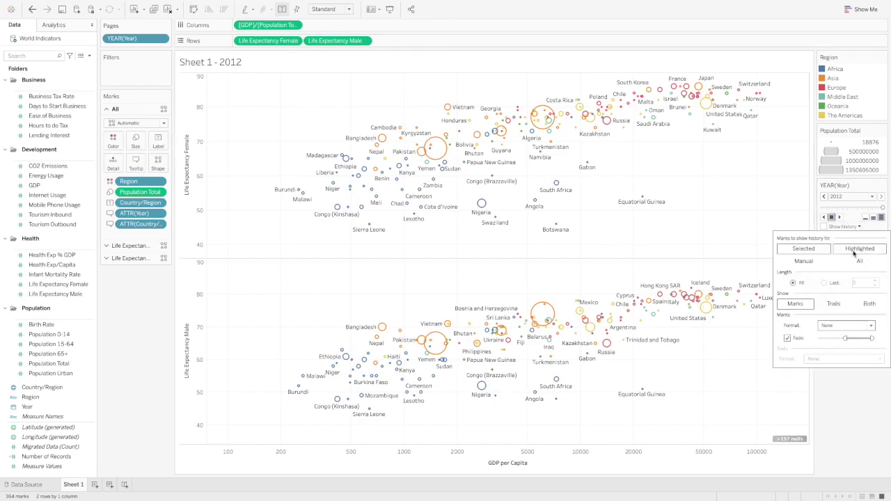
click(859, 250)
click(859, 259)
click(829, 309)
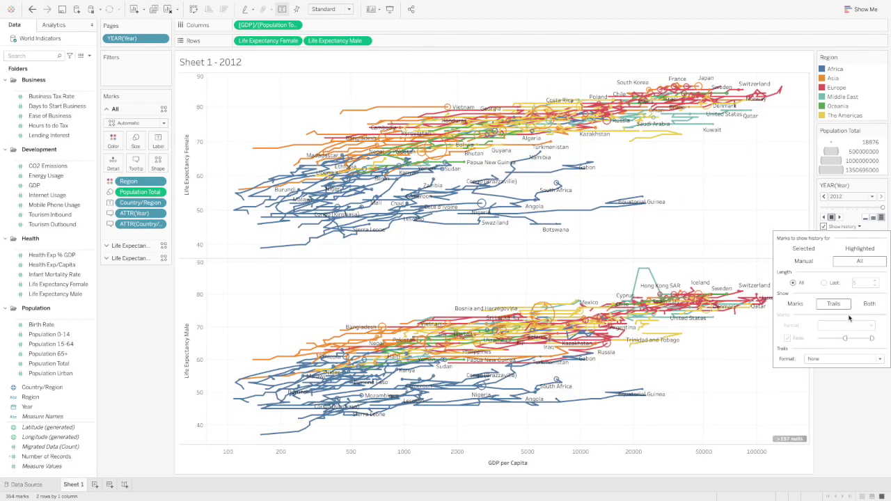
click(839, 359)
click(835, 359)
click(791, 200)
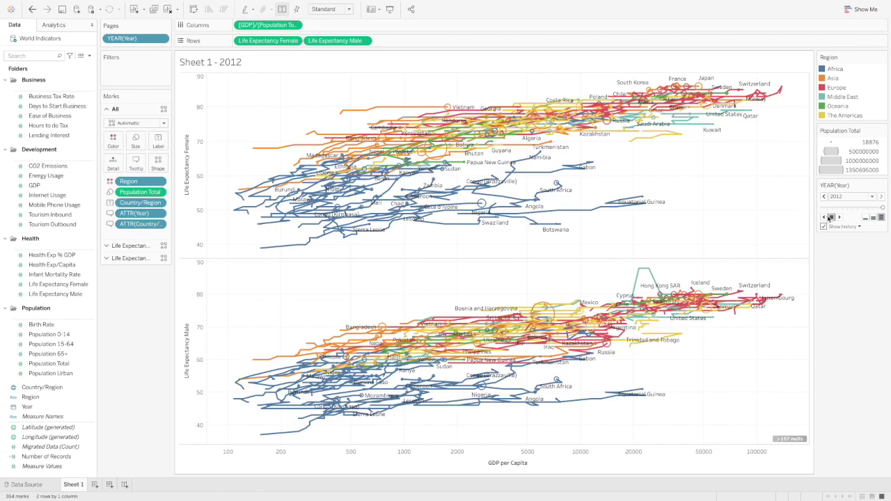
click(839, 218)
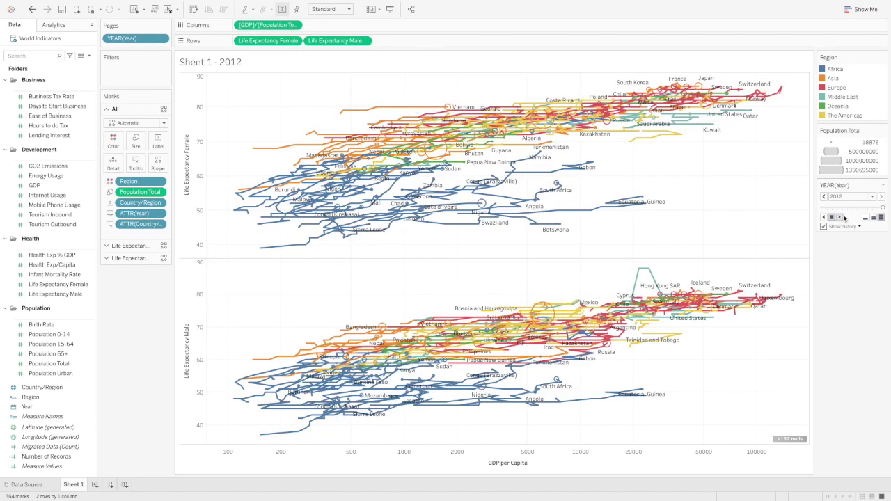
Turn off the page history trails and replay the animation forward through the years.
click(824, 227)
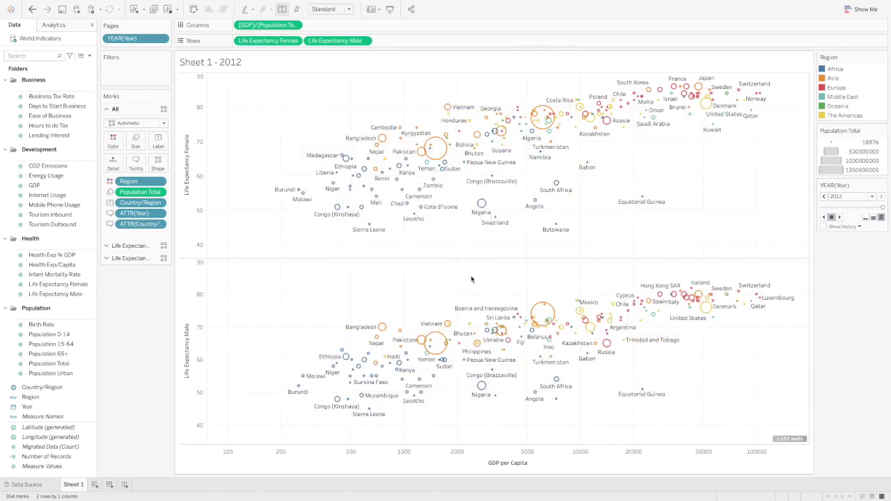
click(839, 217)
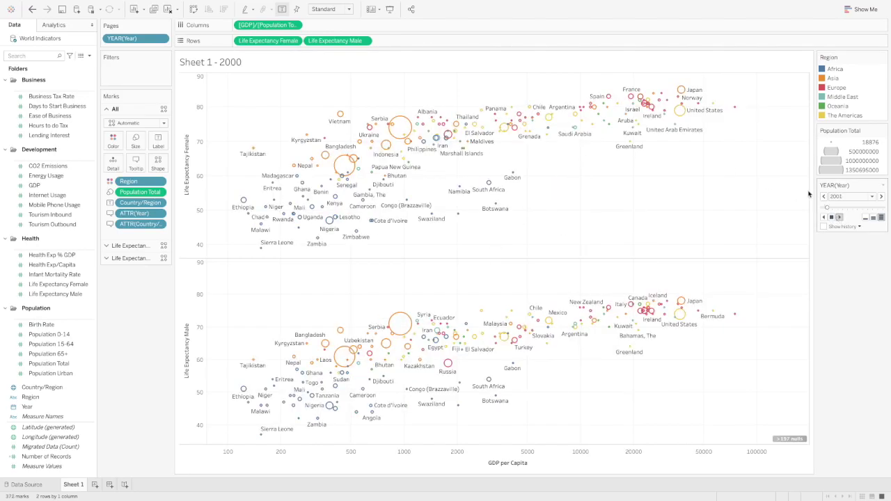
Open the sheet title for editing and delete the sheet name placeholder, keeping the page name.
double_click(218, 62)
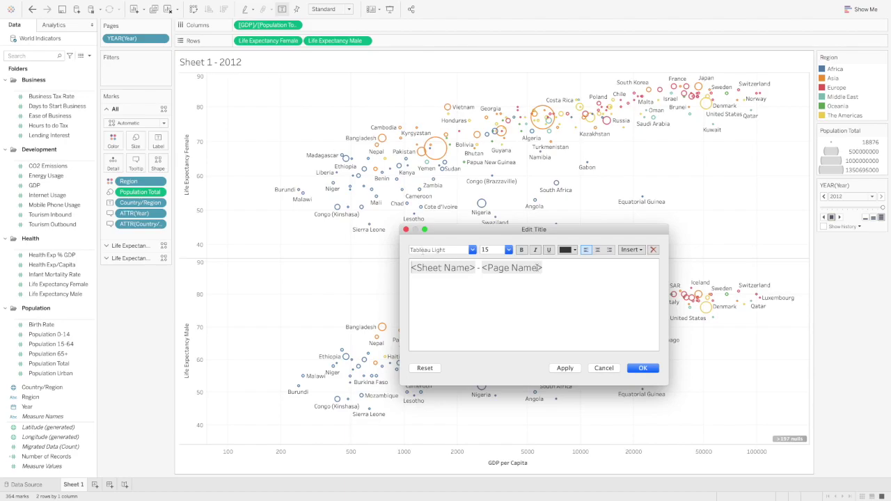
mouse_move(477, 268)
mouse_down()
mouse_move(414, 267)
mouse_move(476, 268)
mouse_up()
key(BackSpace)
key(BackSpace)
key(BackSpace)
key(BackSpace)
key(BackSpace)
key(BackSpace)
key(BackSpace)
key(BackSpace)
key(BackSpace)
key(BackSpace)
key(BackSpace)
key(BackSpace)
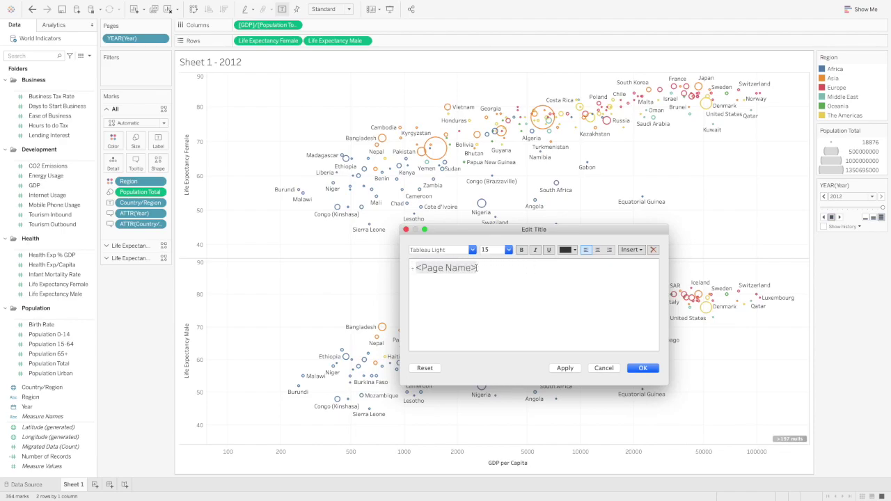
Add "GPD per Capita and Life Expectancy for Men and Women around the globe" before the page name in the title and replay the animation.
text(GPD per)
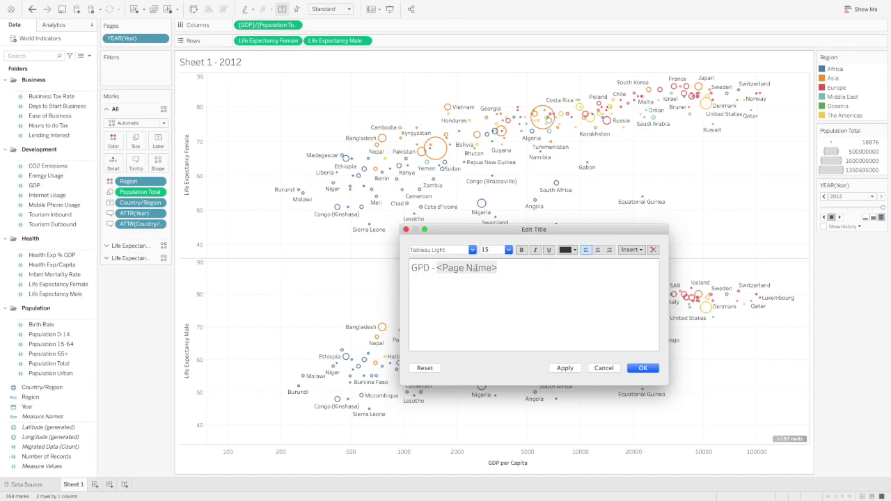
text( Capita and Life Ex)
key(BackSpace)
key(BackSpace)
text(e)
key(BackSpace)
text(Expectancy for )
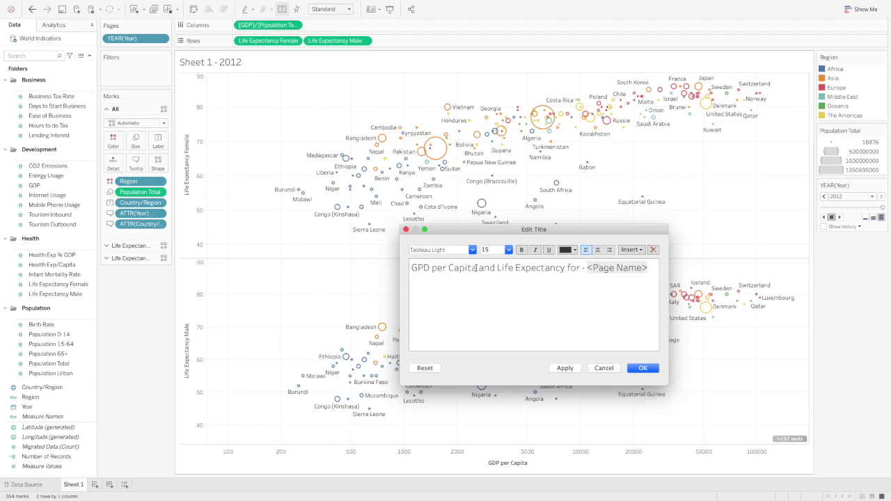
text(Men and Women)
key(Delete)
text(around the glob)
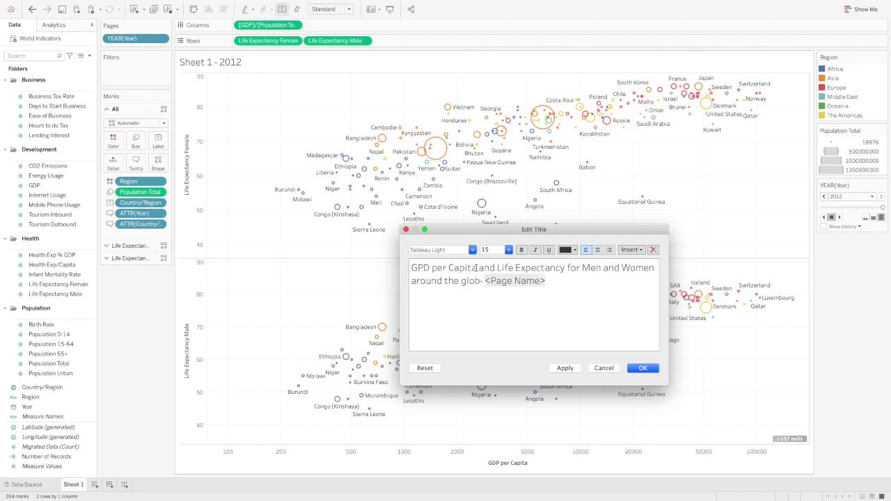
text(e)
click(642, 368)
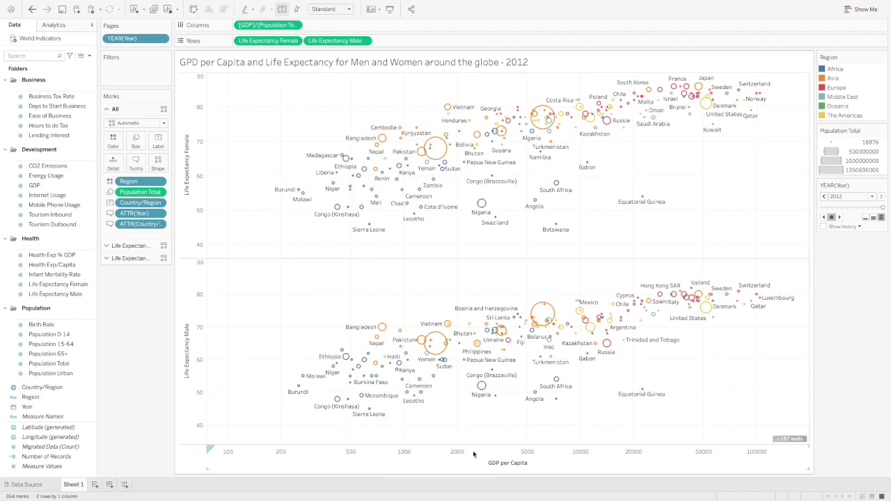
click(840, 218)
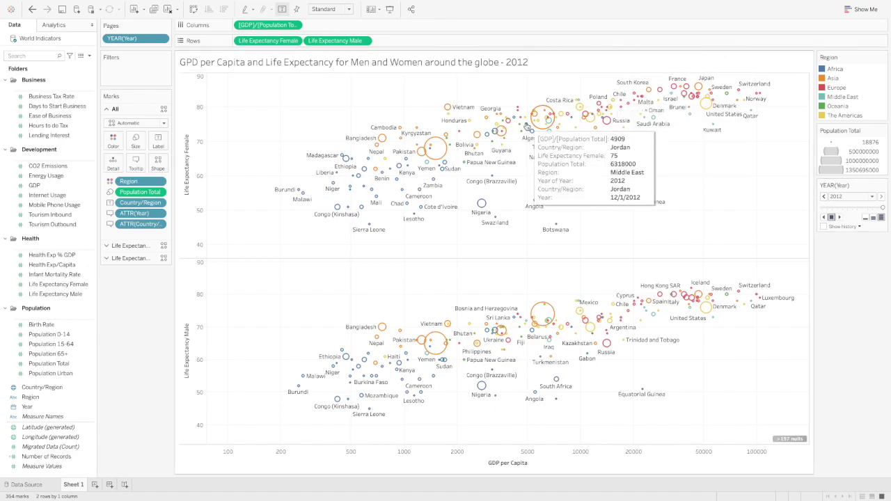
Correct the misspelled first word of the sheet title to "GDP".
double_click(191, 65)
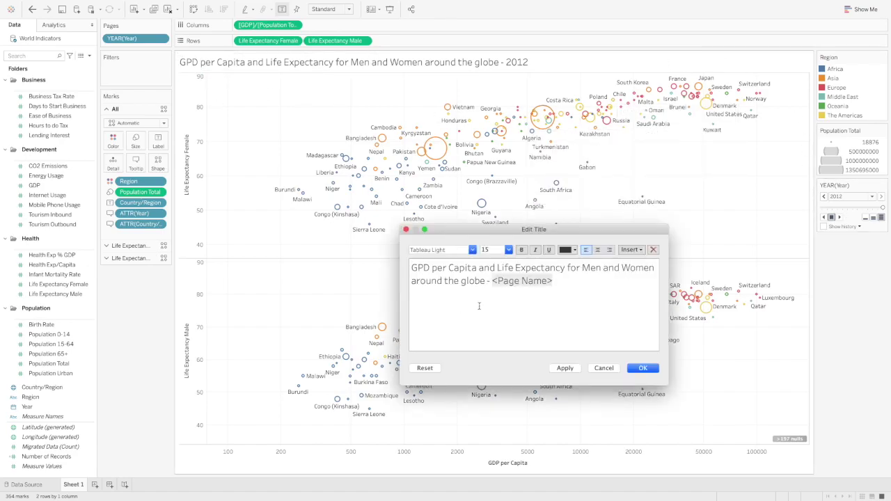
click(423, 267)
key(BackSpace)
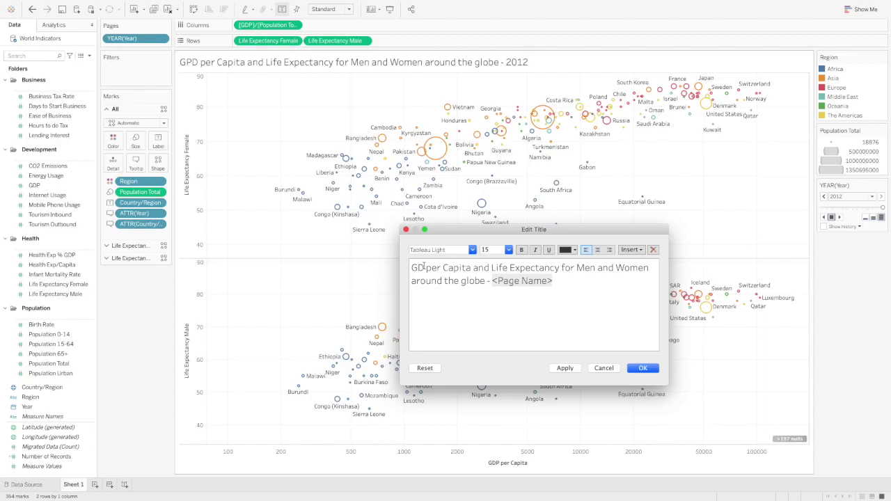
text(P)
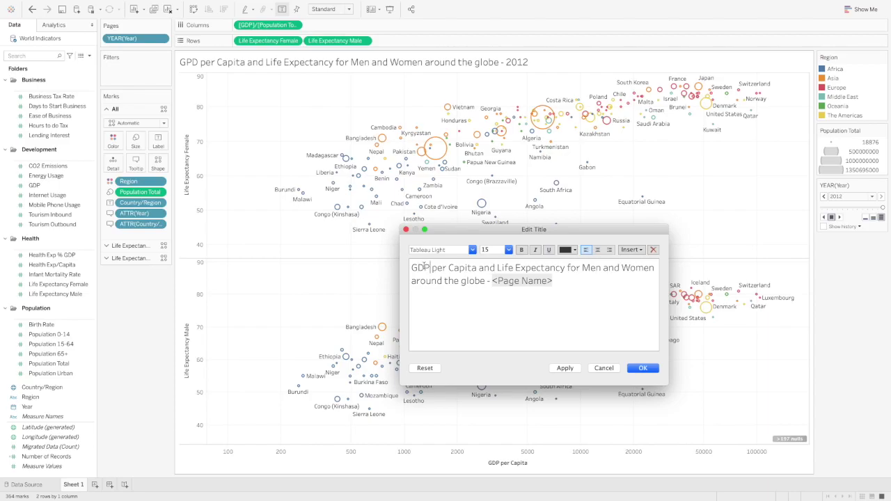
click(643, 368)
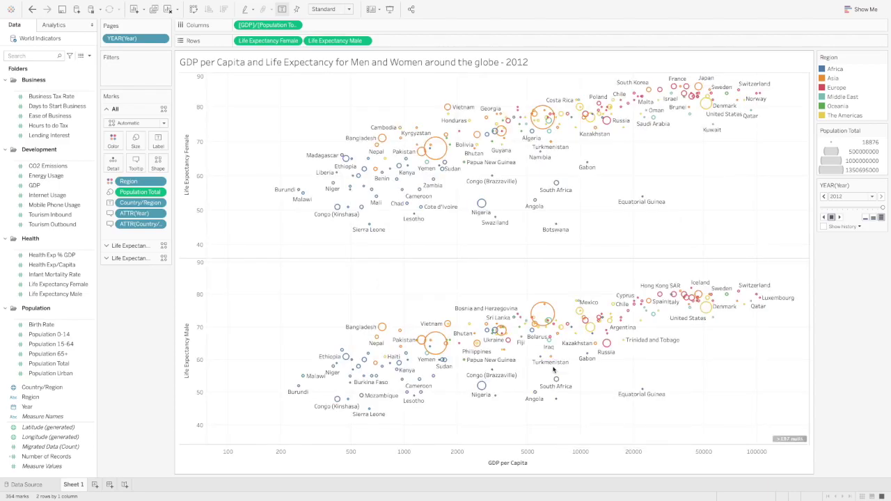
Save the workbook as "Gapminder assignment" in Tableau Workbook (*.twb) format in the BIS 232 Major assignment folder.
mouse_move(554, 370)
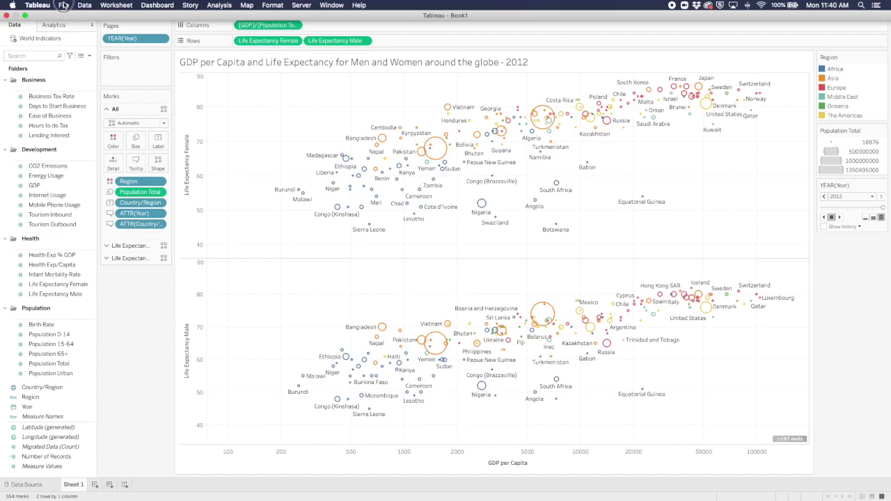
click(63, 5)
click(87, 49)
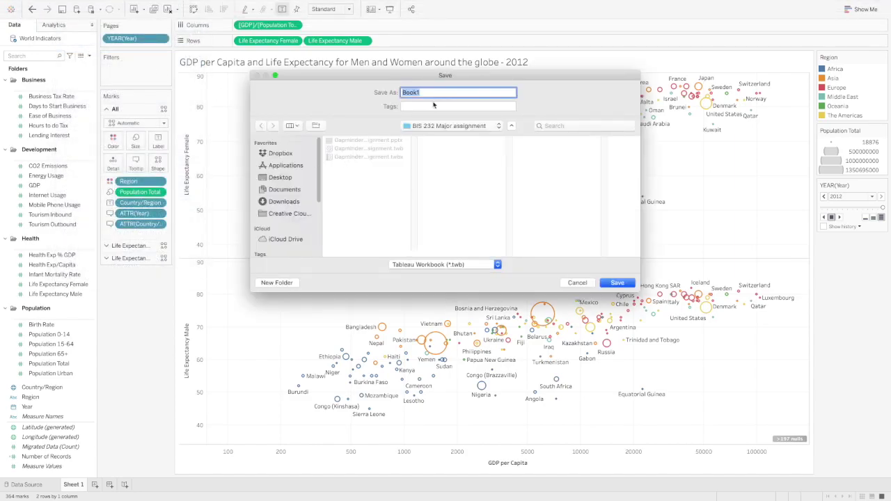
click(432, 126)
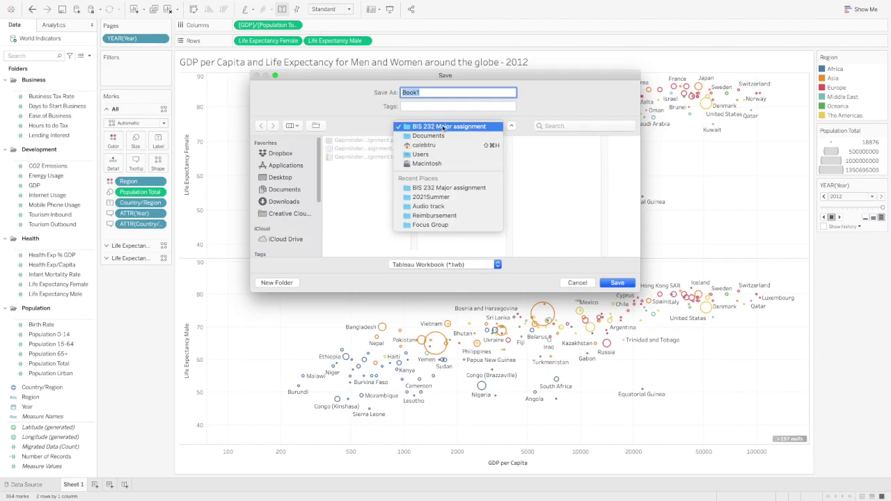
click(430, 93)
text(Gapmind)
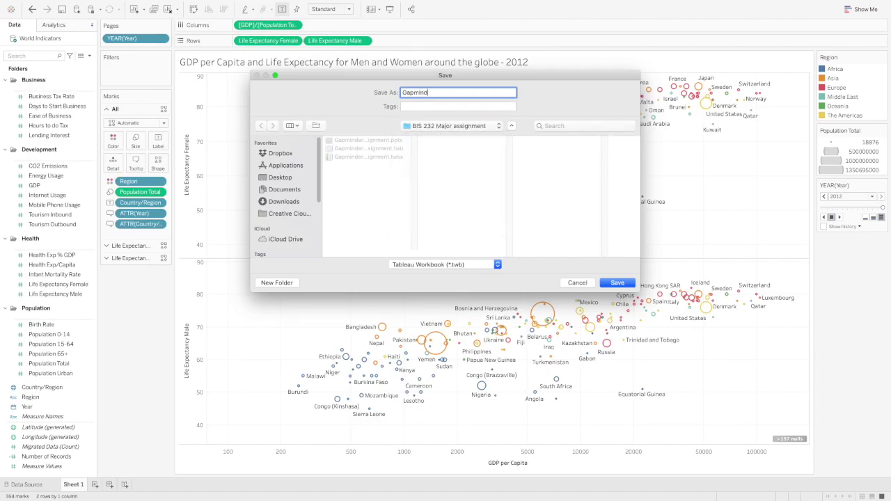
text(er assignment)
key(Return)
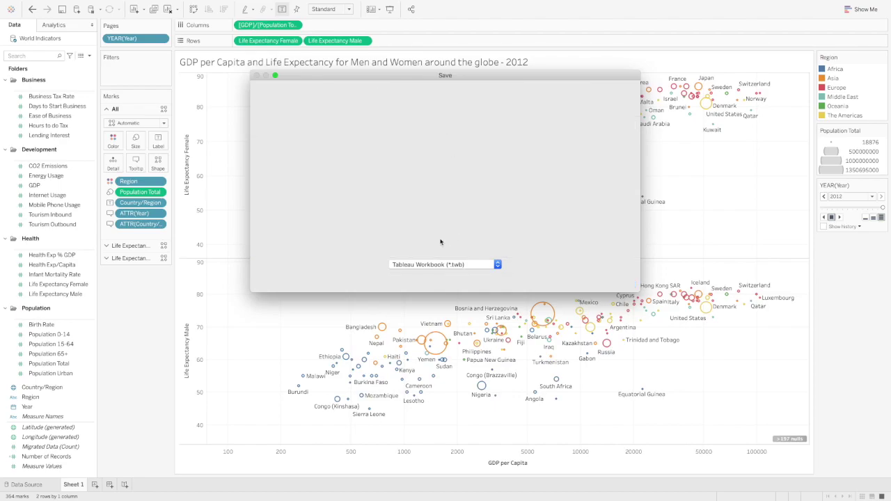